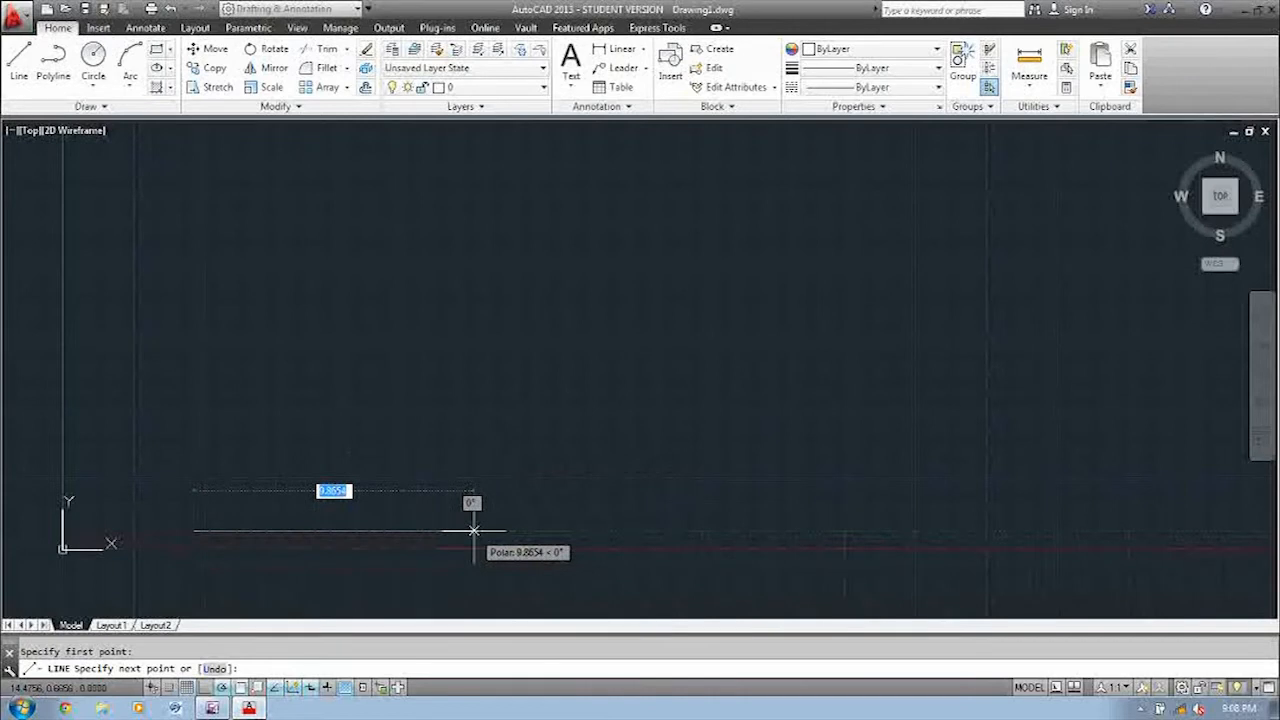
Draw connected outline lines 4 units right, 2.5 up and 3.5 left, ending with a slanted line about 1.9 units long at 210°.
type("4")
key("Return")
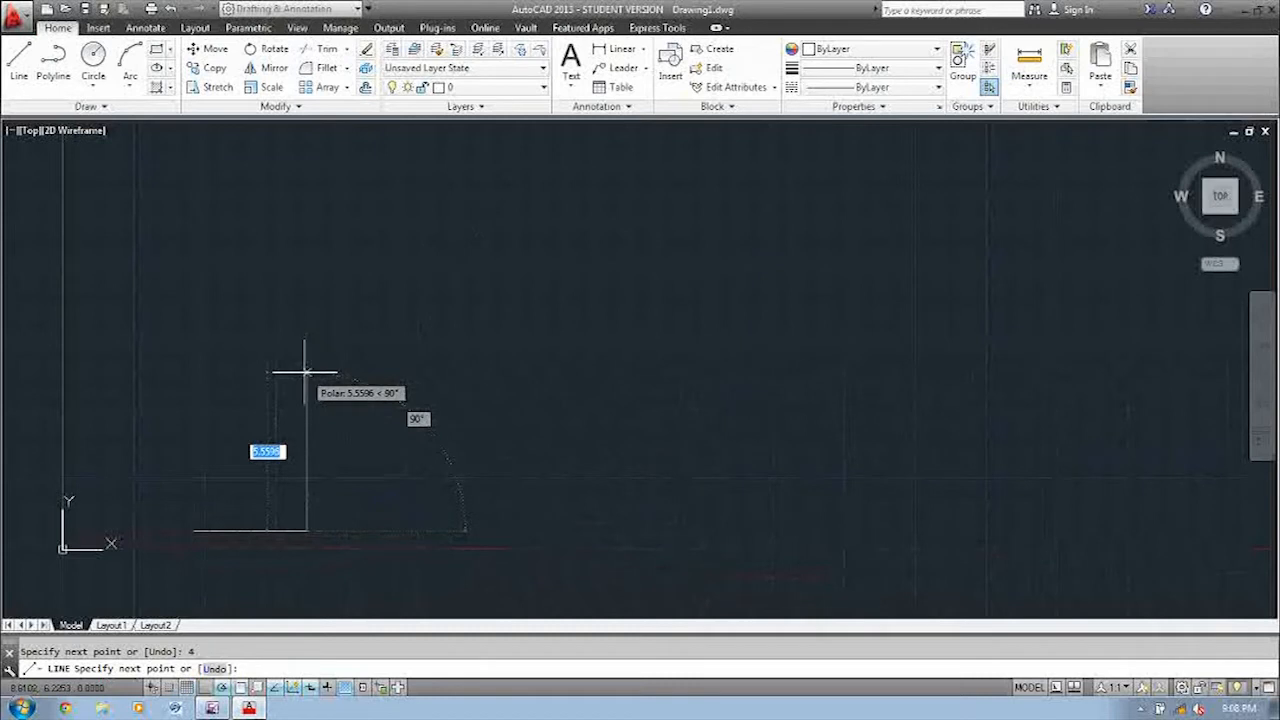
type("2.5")
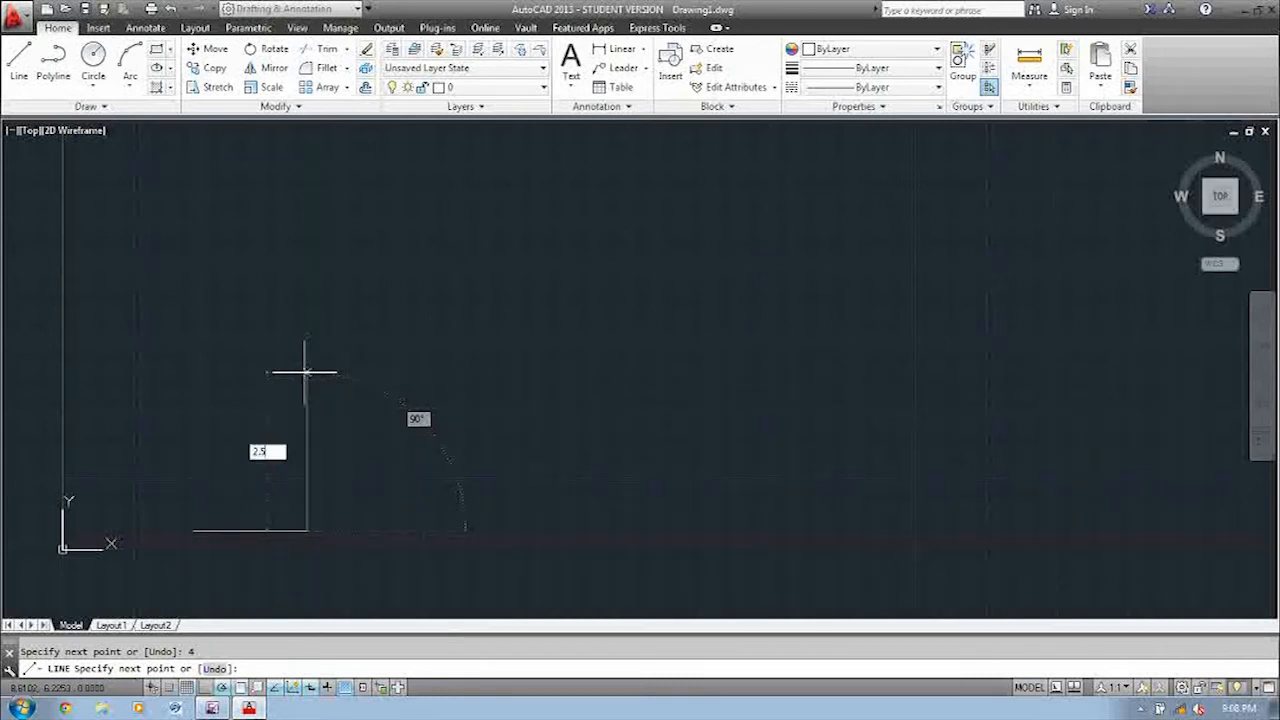
key("Return")
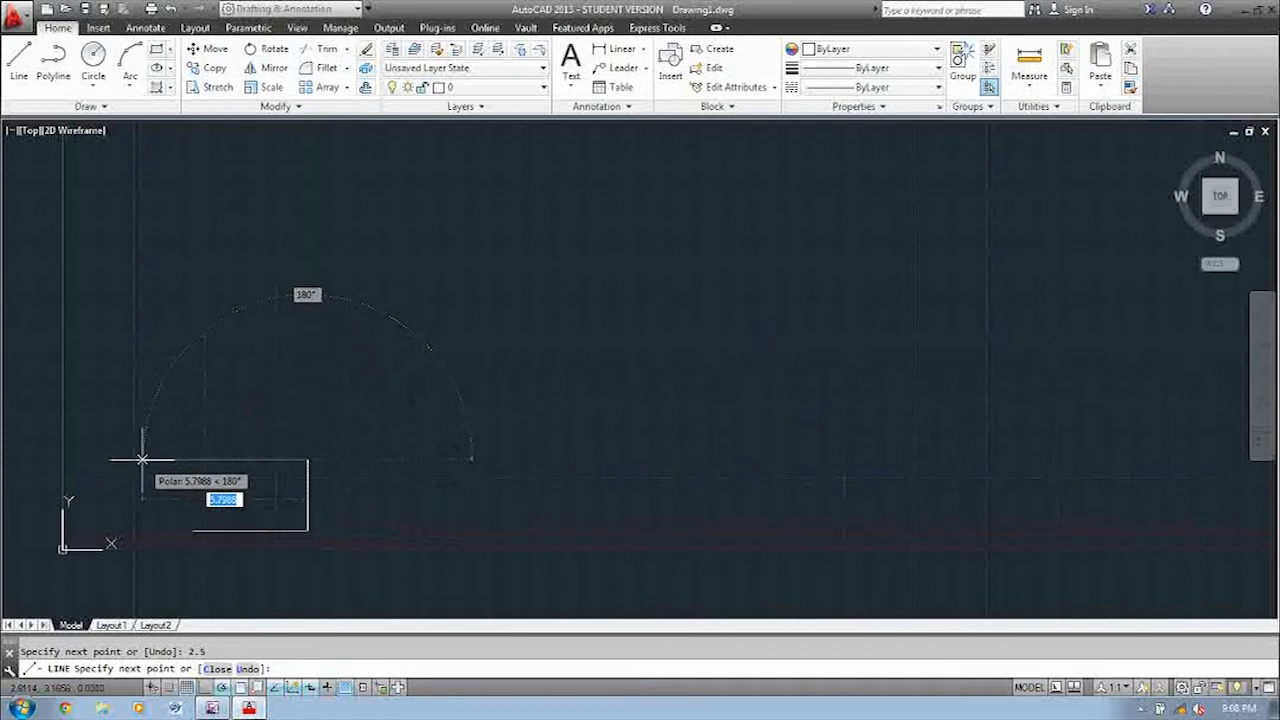
type("3")
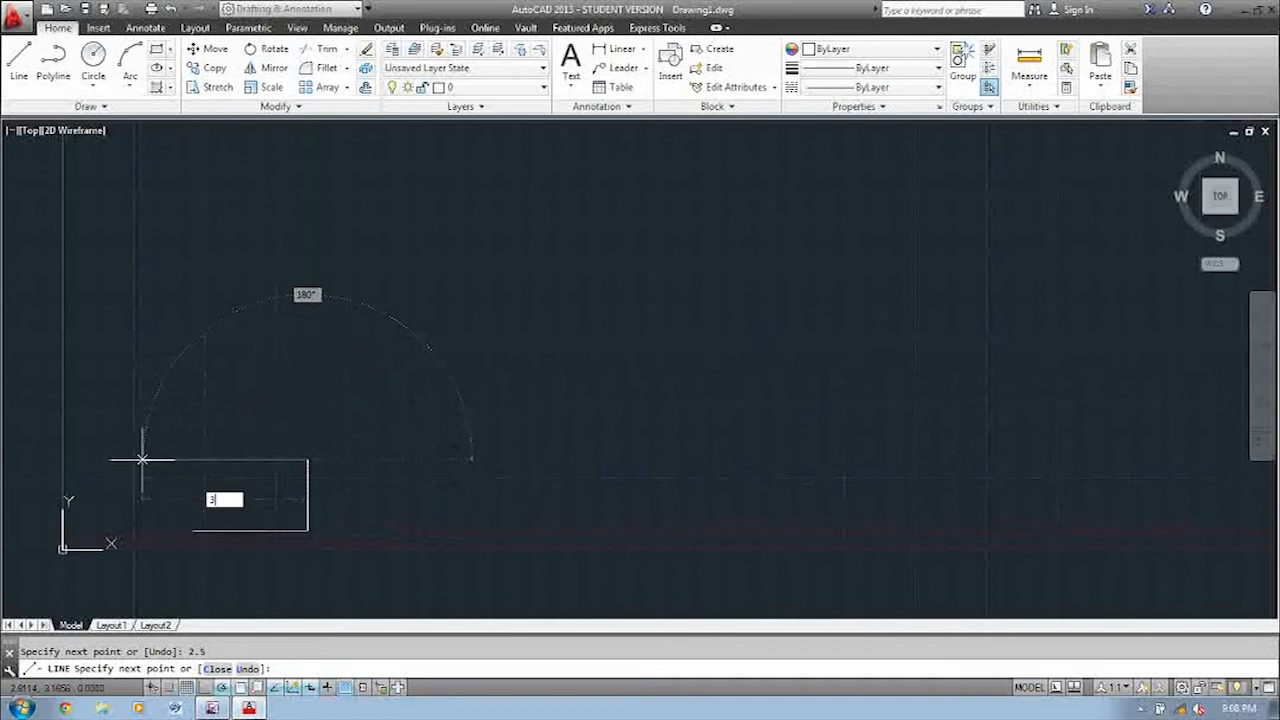
type(".5")
key("Return")
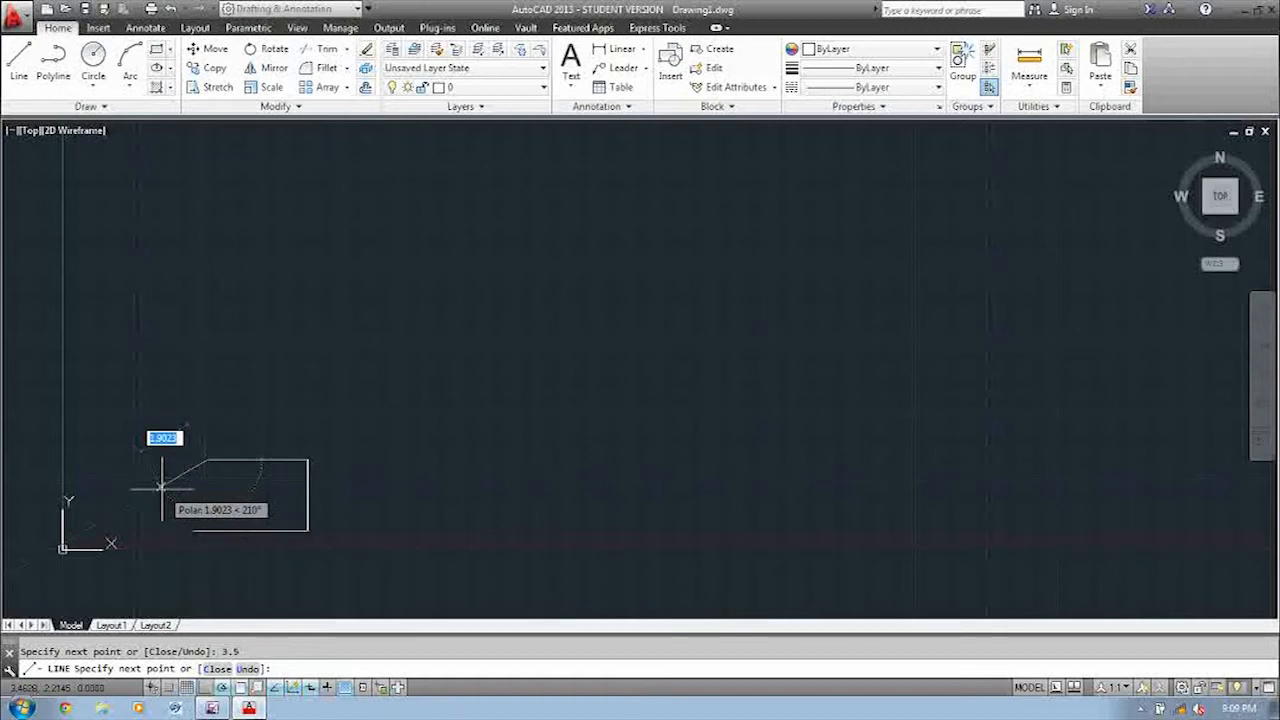
left_click(161, 486)
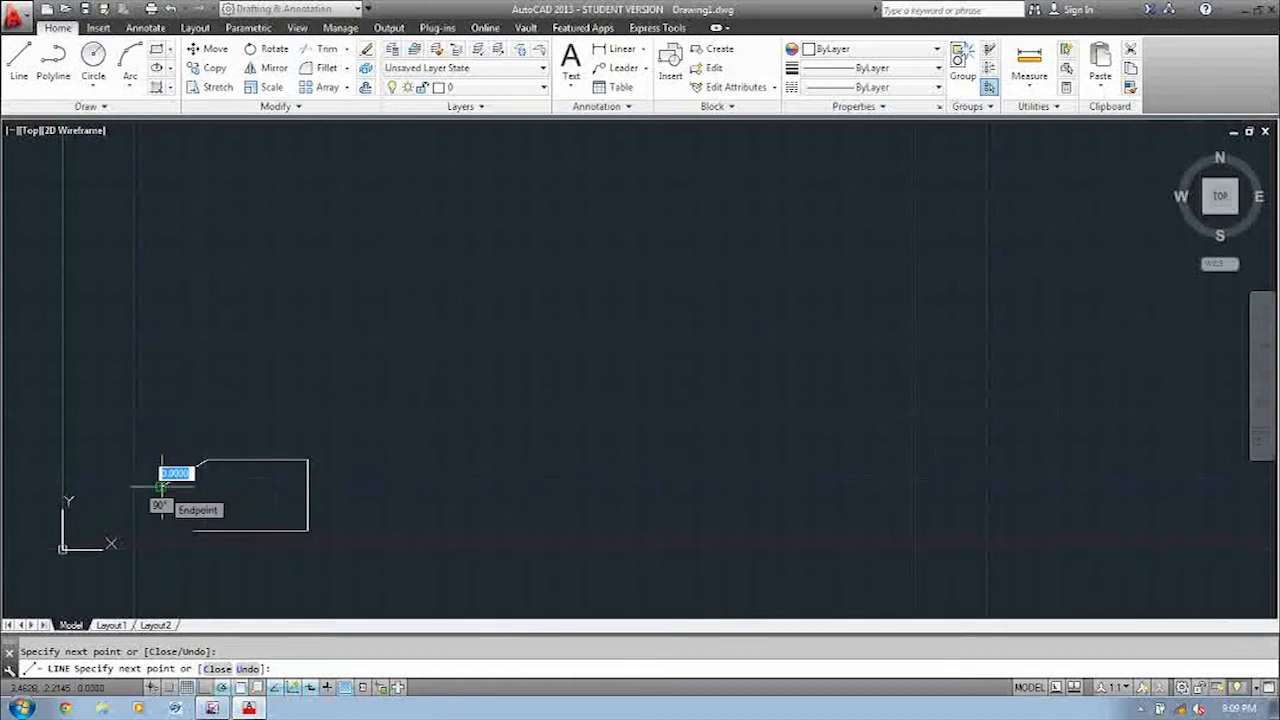
key("Escape")
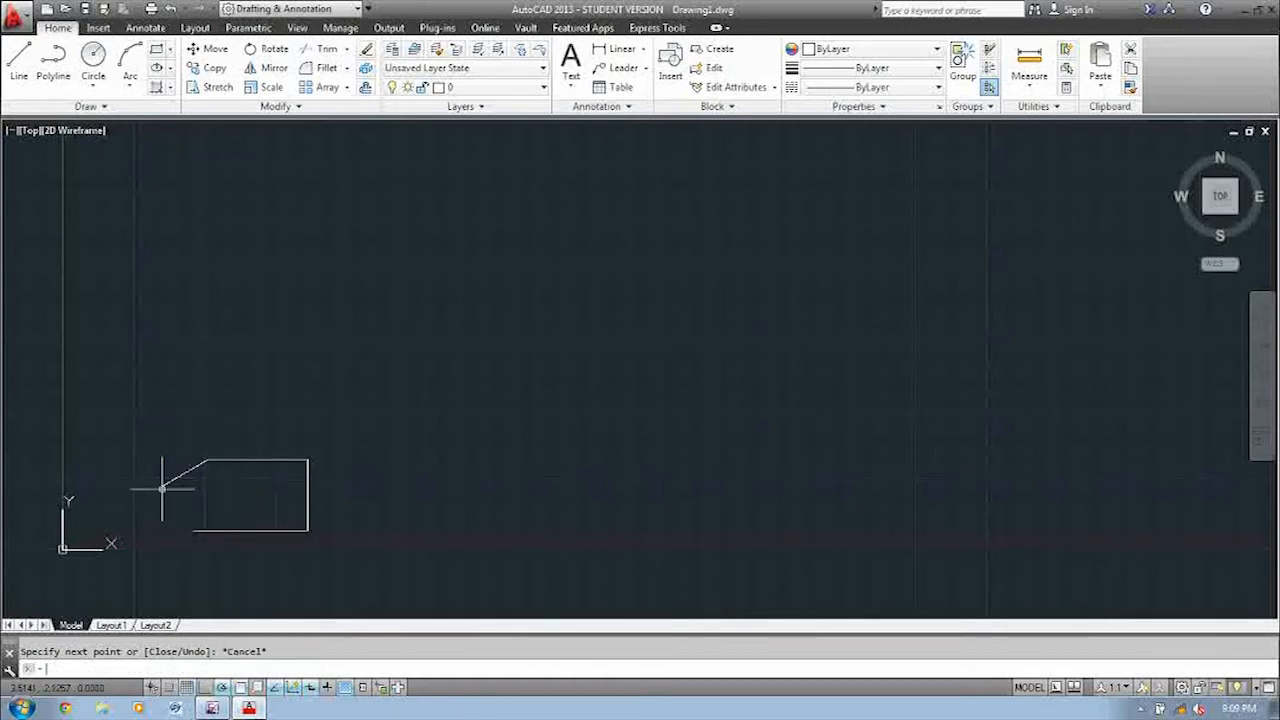
Draw the vertical left edge from the bottom line's left endpoint up to its intersection with the slanted line.
middle_click(196, 421)
middle_click(196, 421)
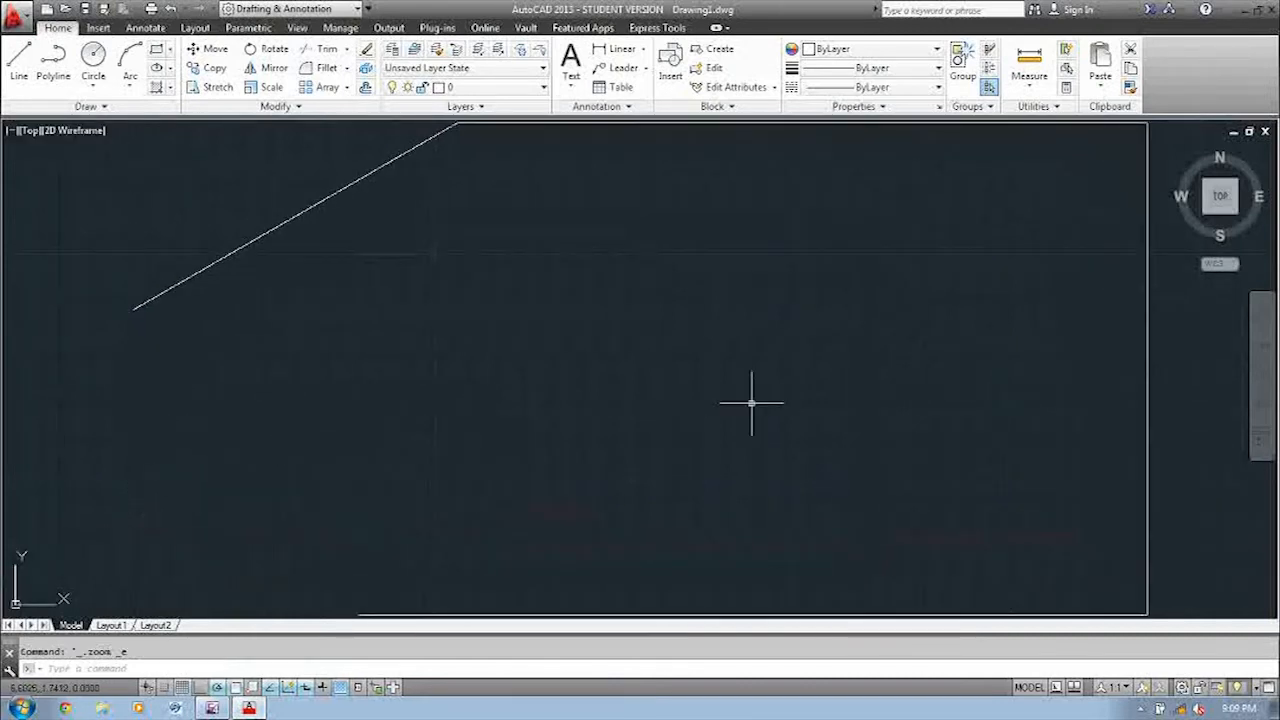
middle_click_drag(751, 403, 697, 417)
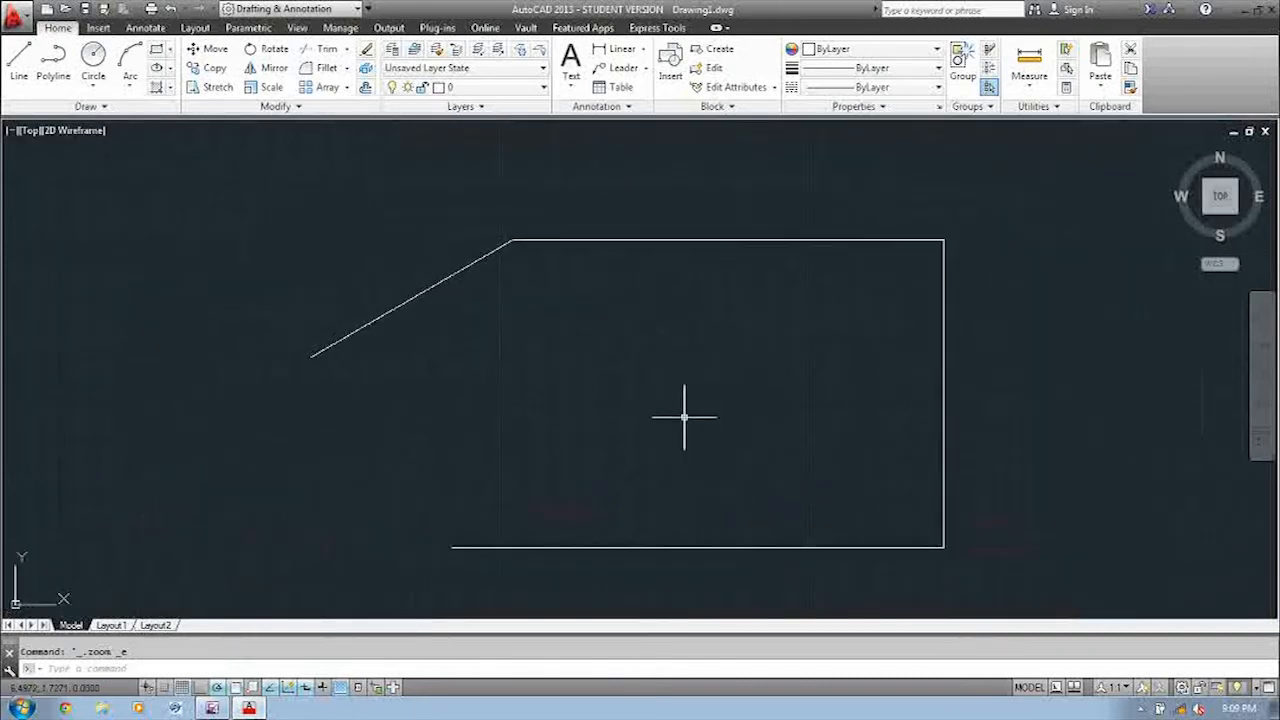
left_click(18, 65)
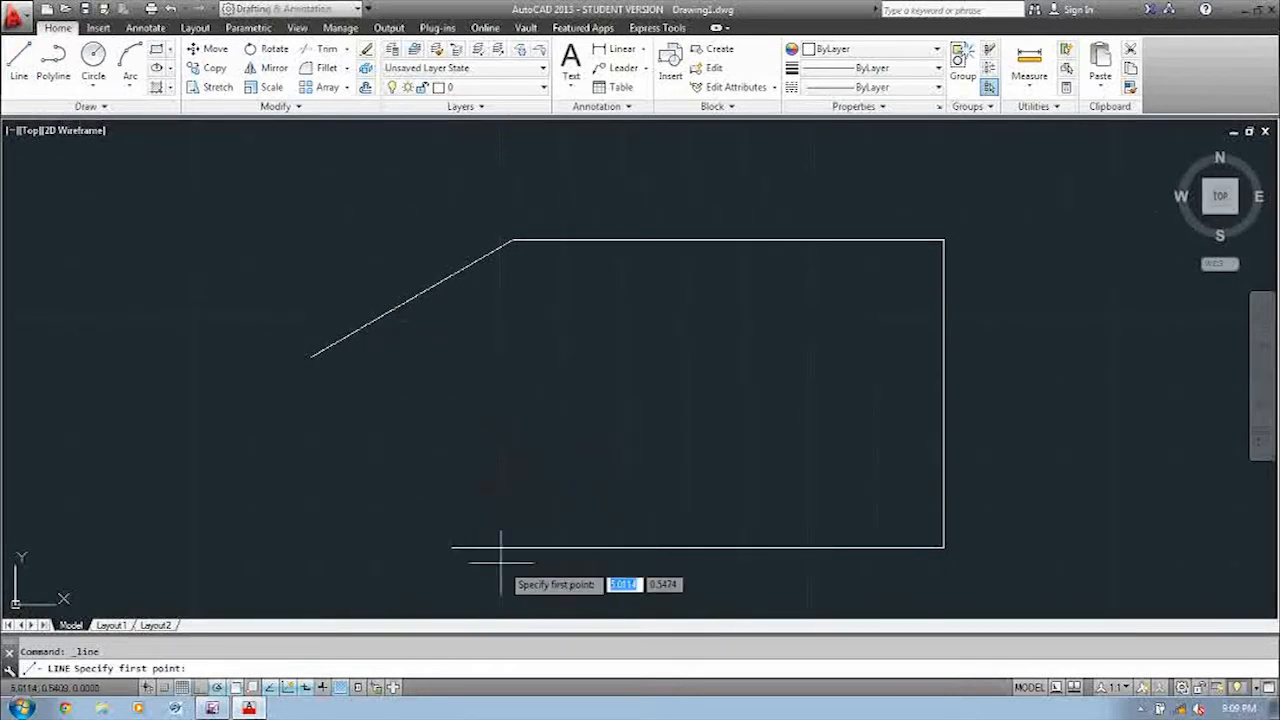
left_click(451, 547)
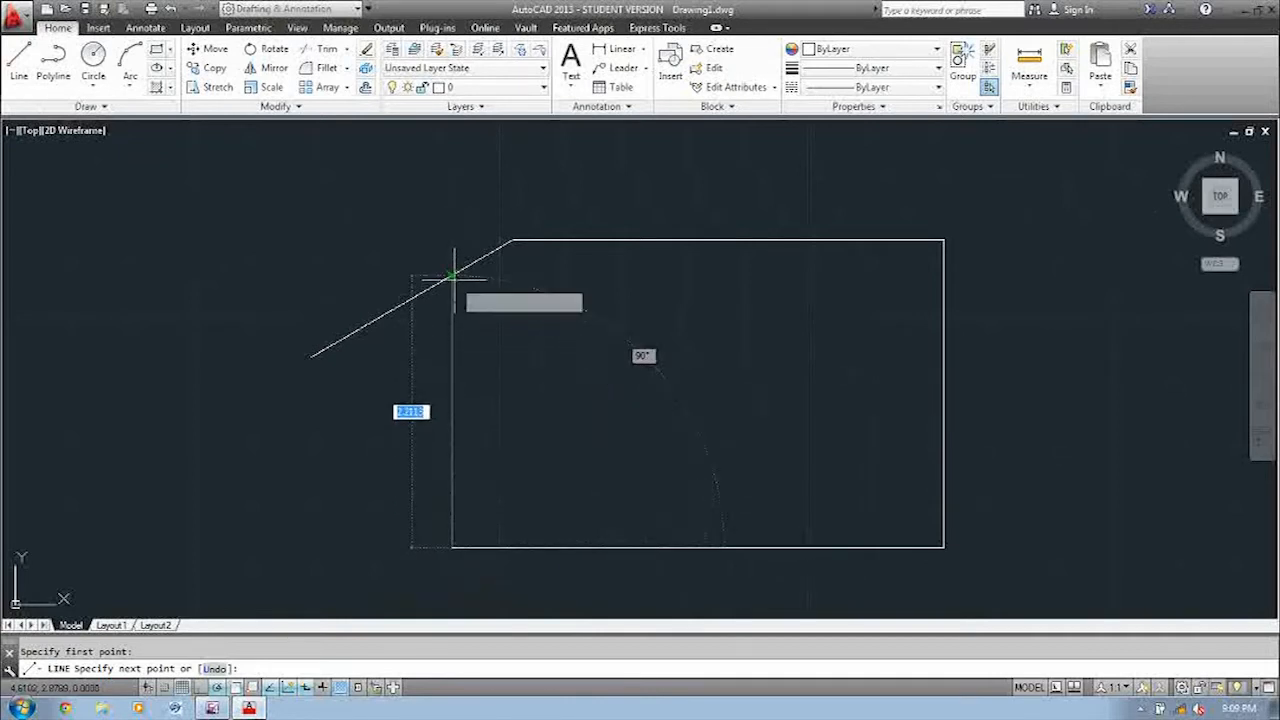
left_click(452, 277)
key("Escape")
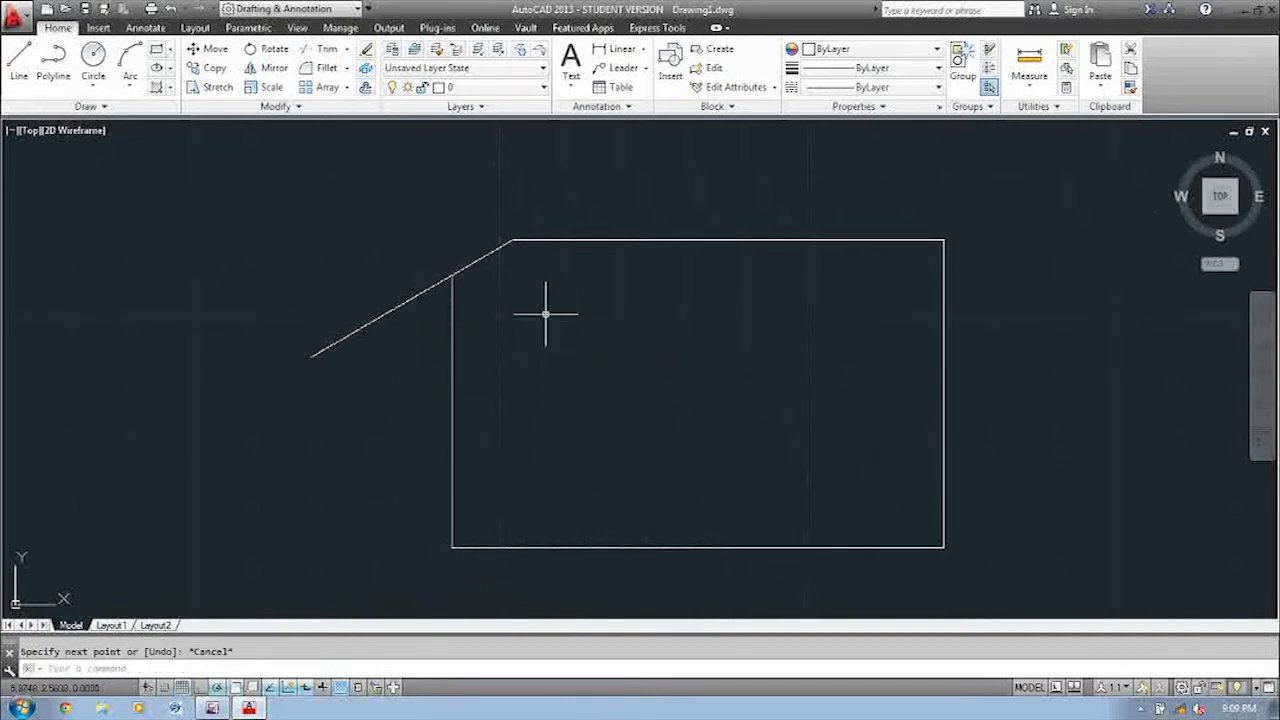
Erase the overlong slanted line and replace it with one joining the left edge's upper end to the top edge's left end.
left_click(470, 264)
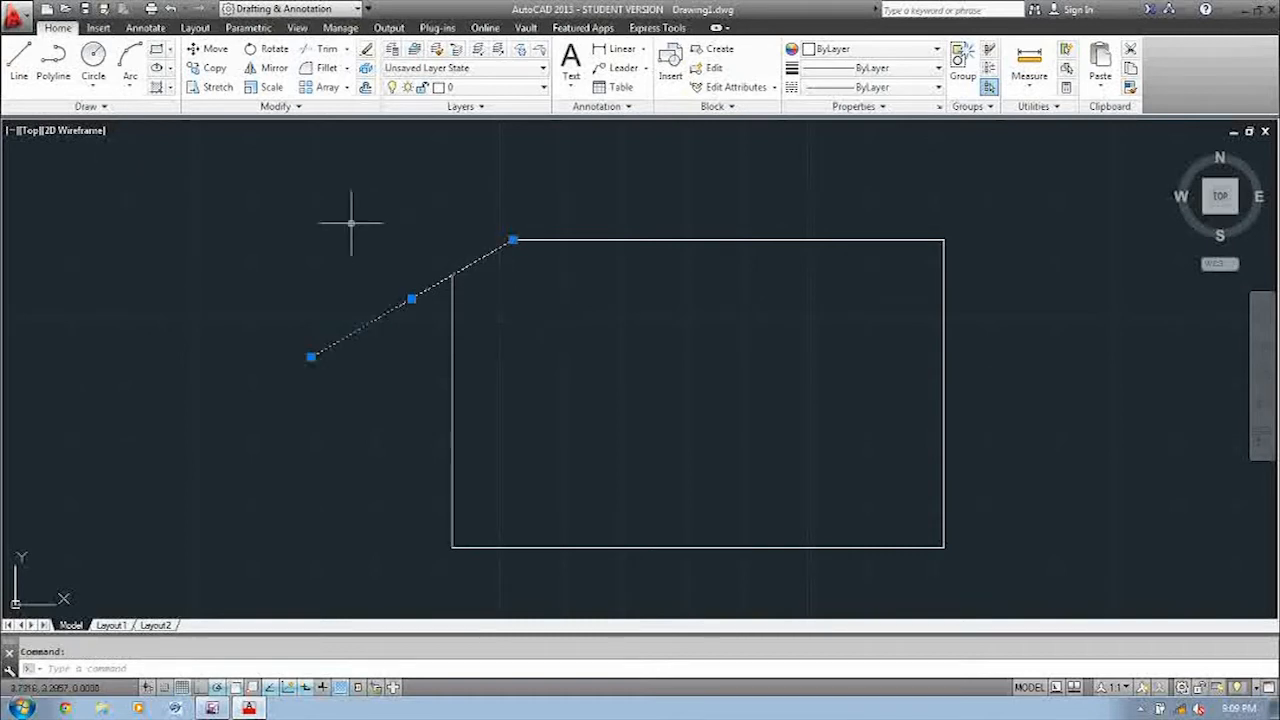
left_click(366, 49)
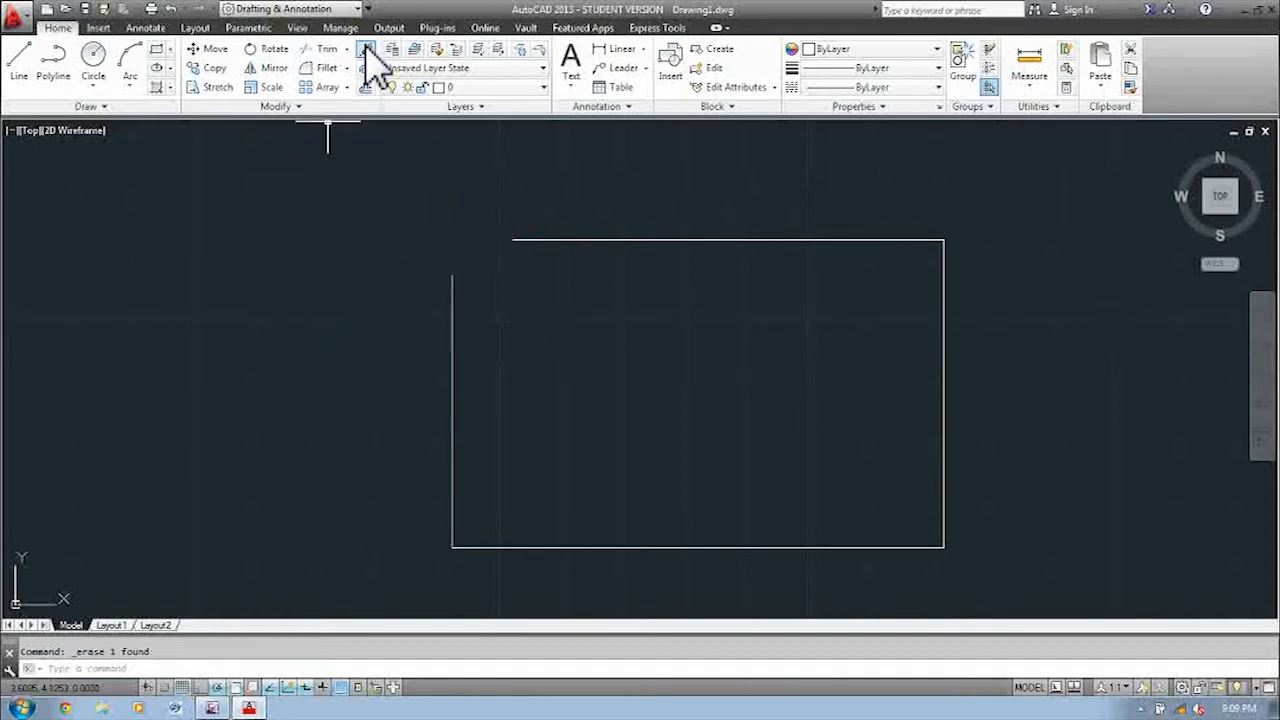
left_click(28, 72)
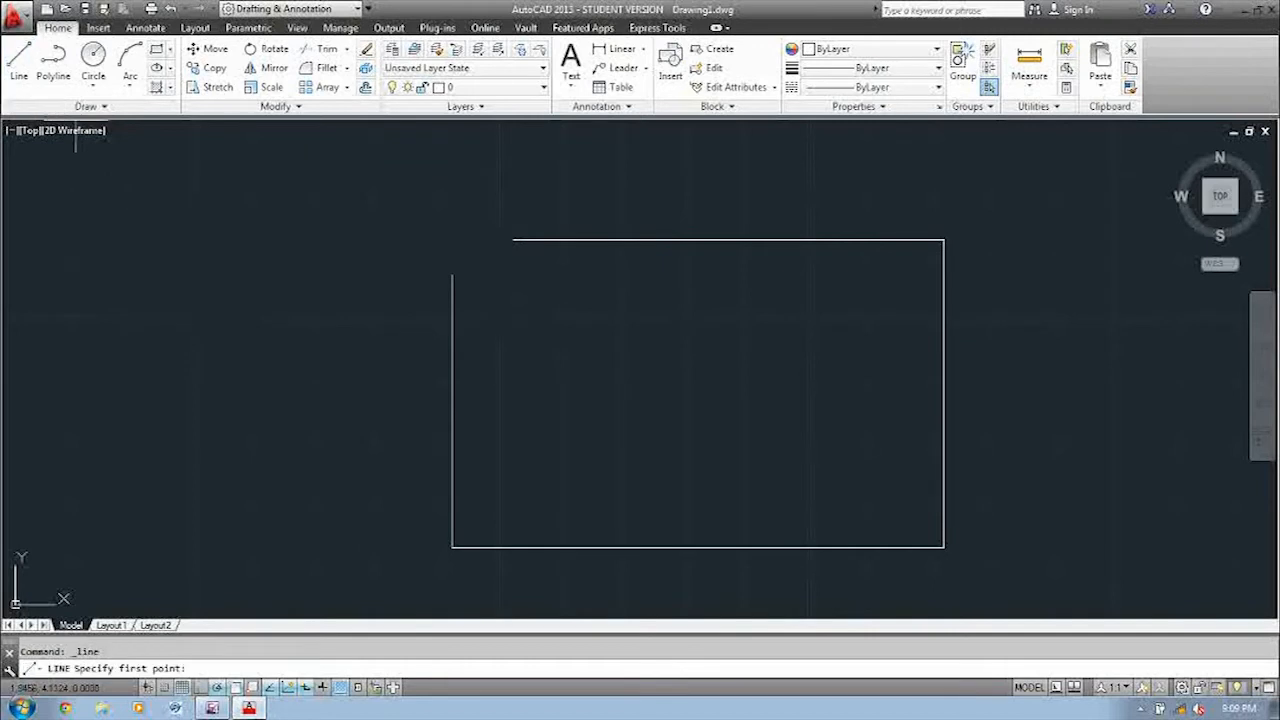
left_click(452, 274)
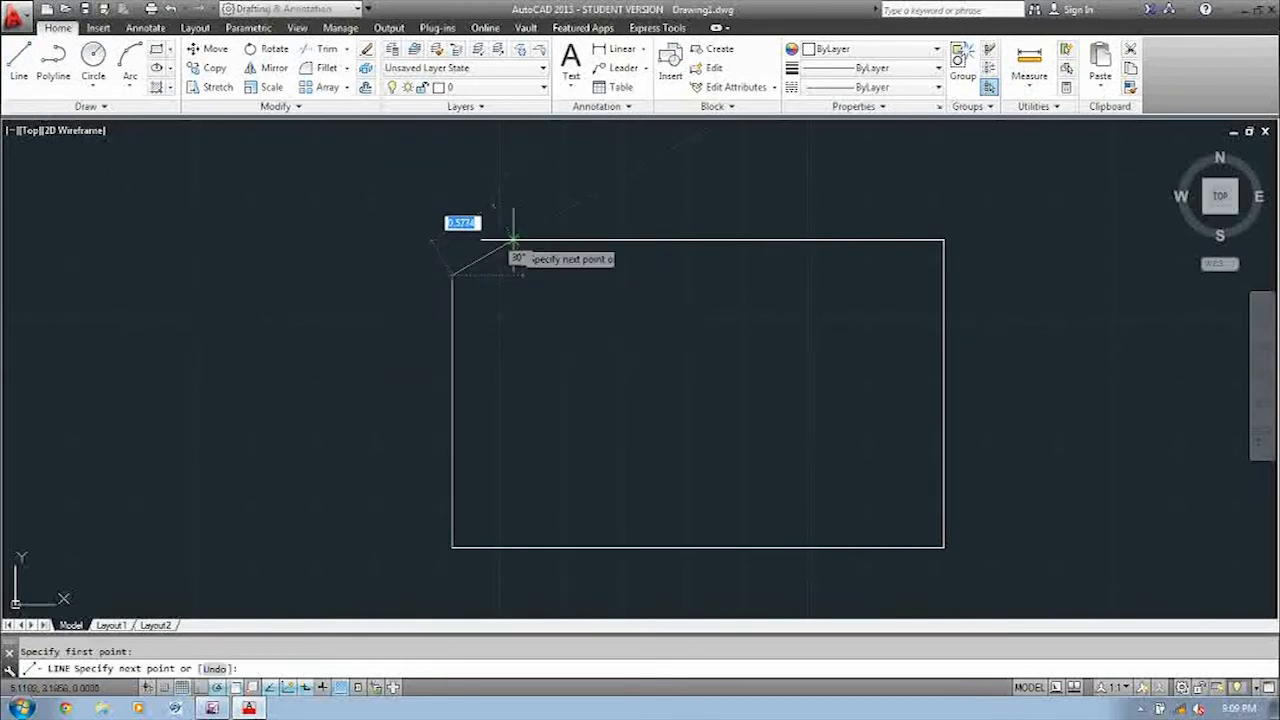
left_click(513, 240)
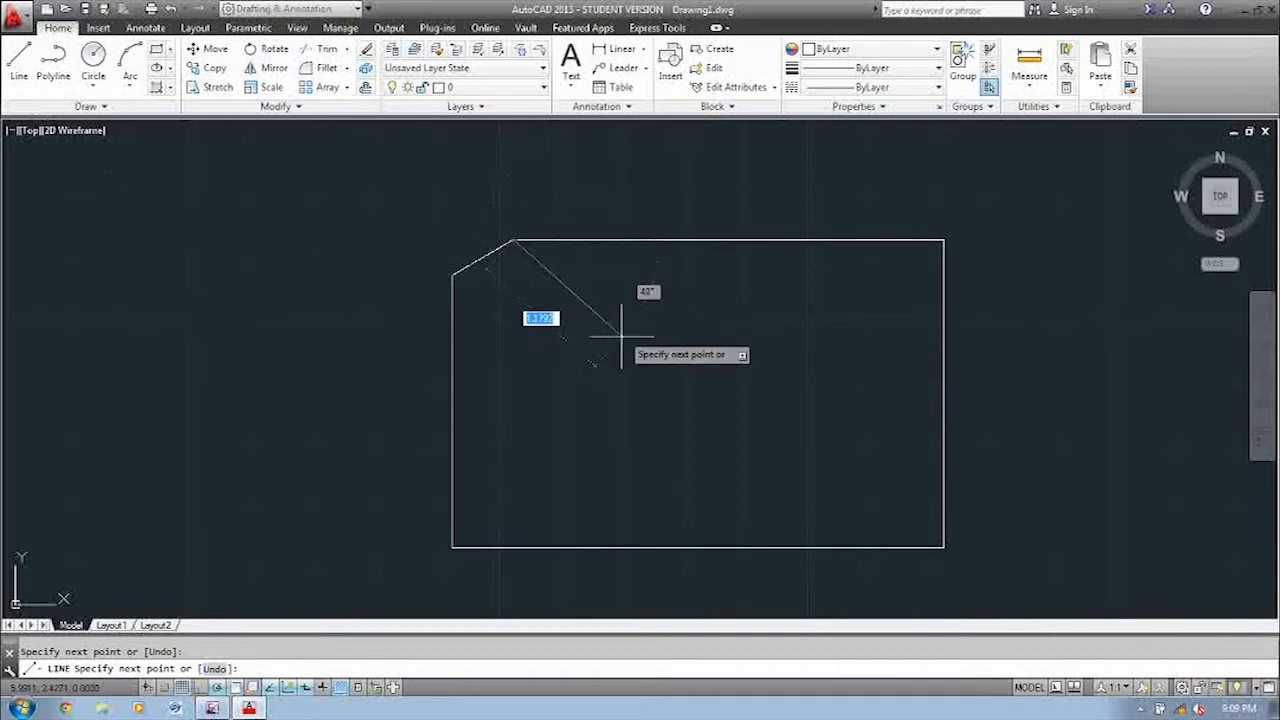
key("Escape")
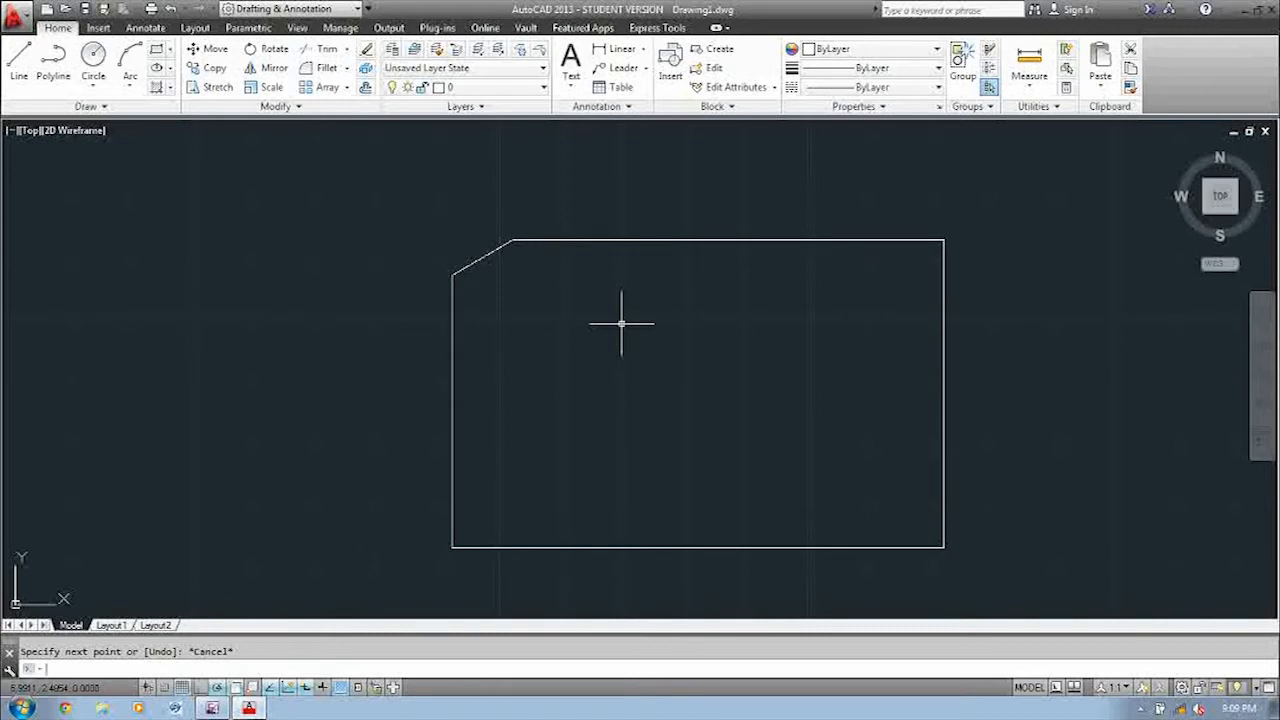
Draw a rectangular notch starting 0.5 below the left edge's upper end: 0.5 right, 0.25 down and back to the left edge.
left_click(20, 62)
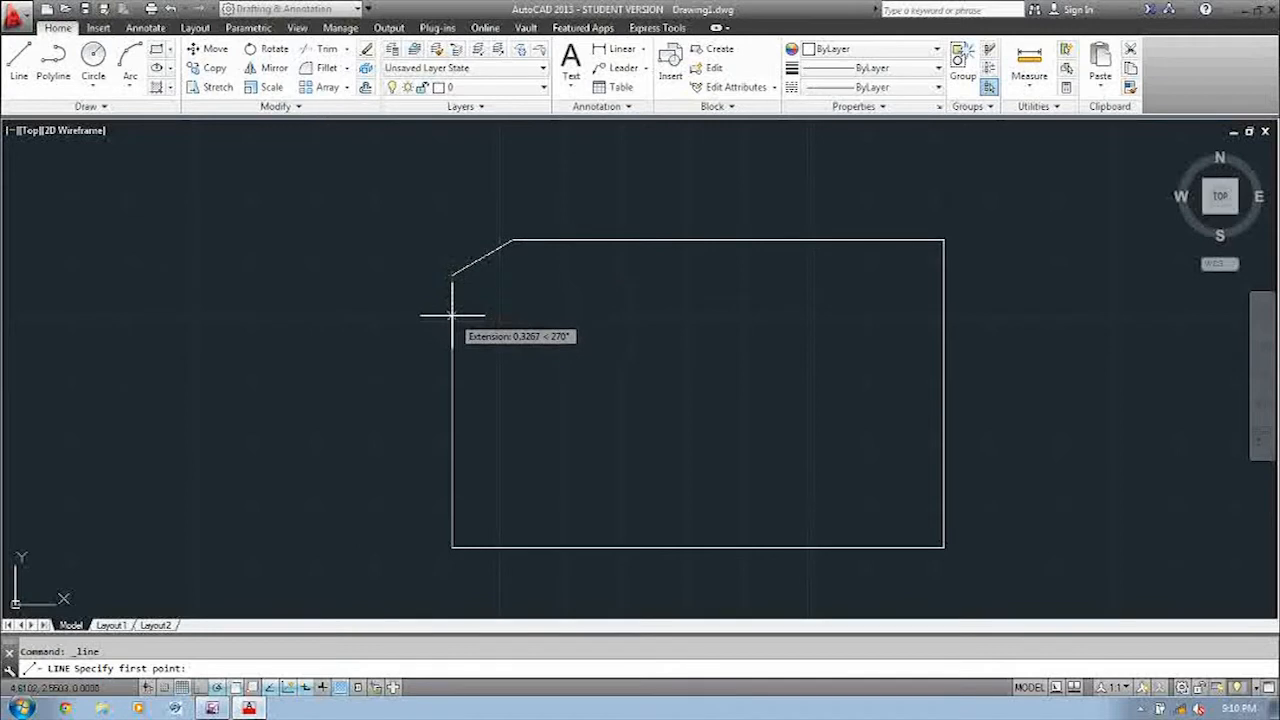
type(".5")
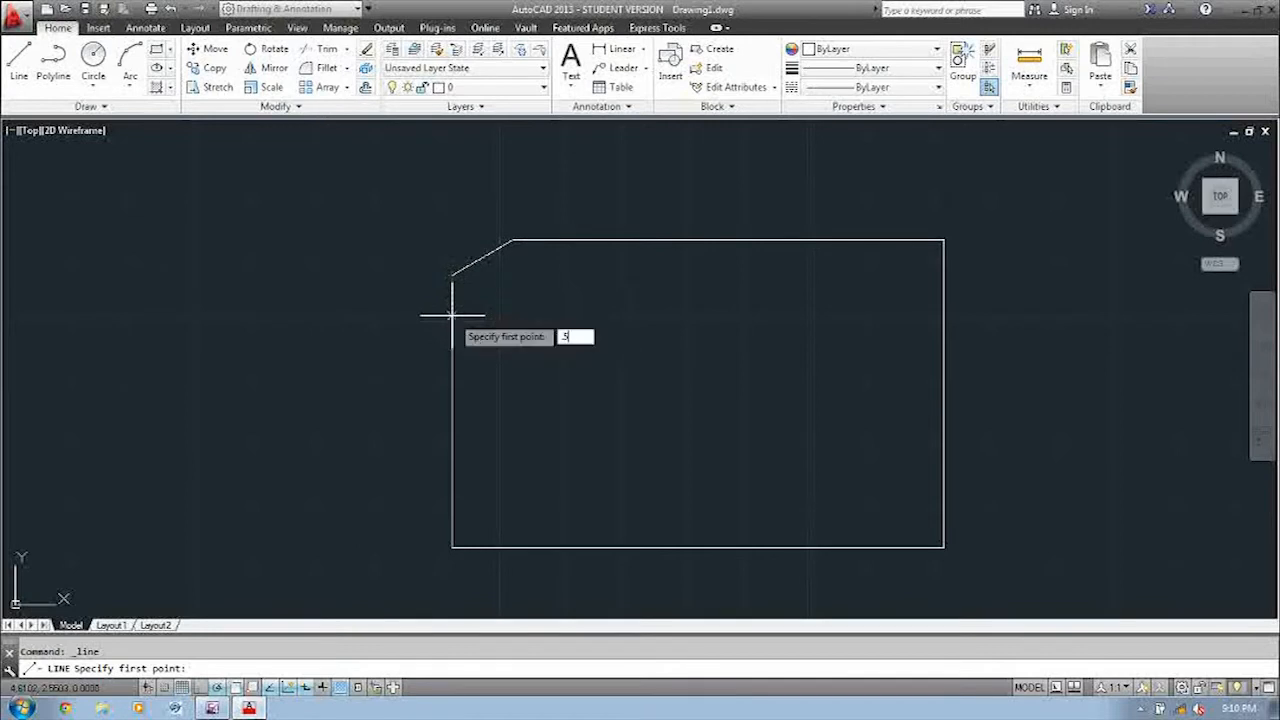
key("Return")
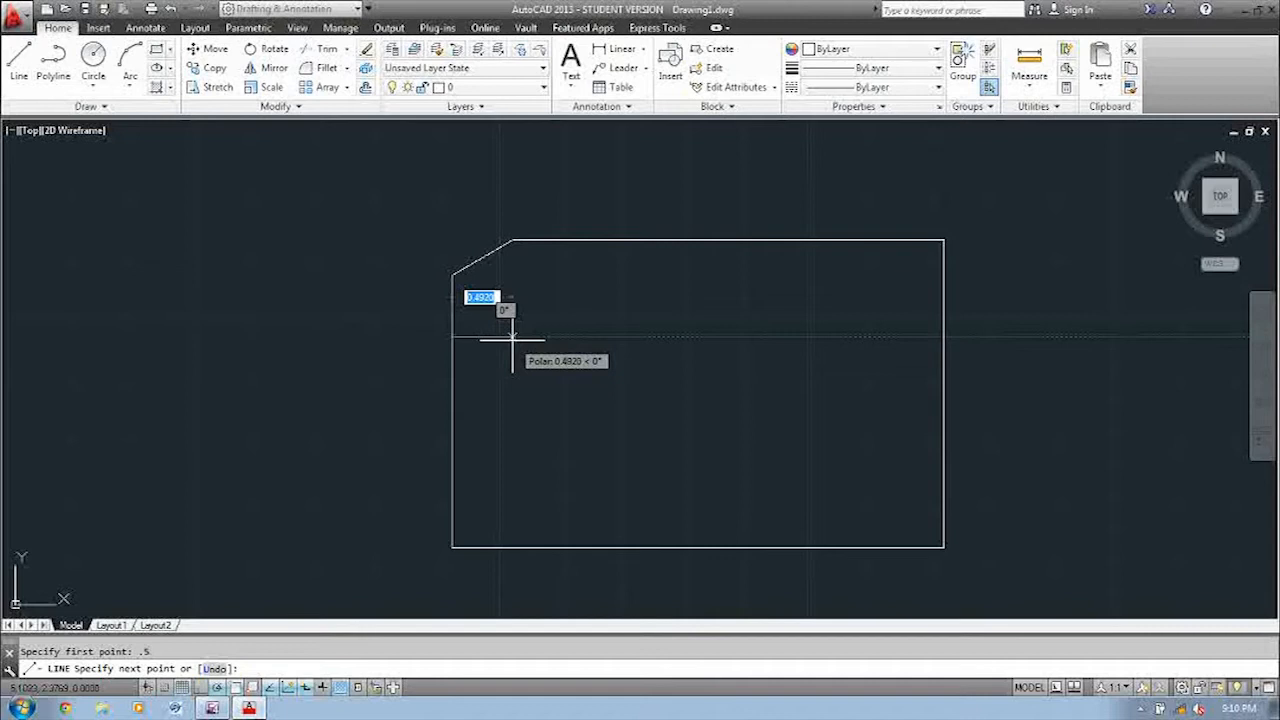
type("5")
key("Return")
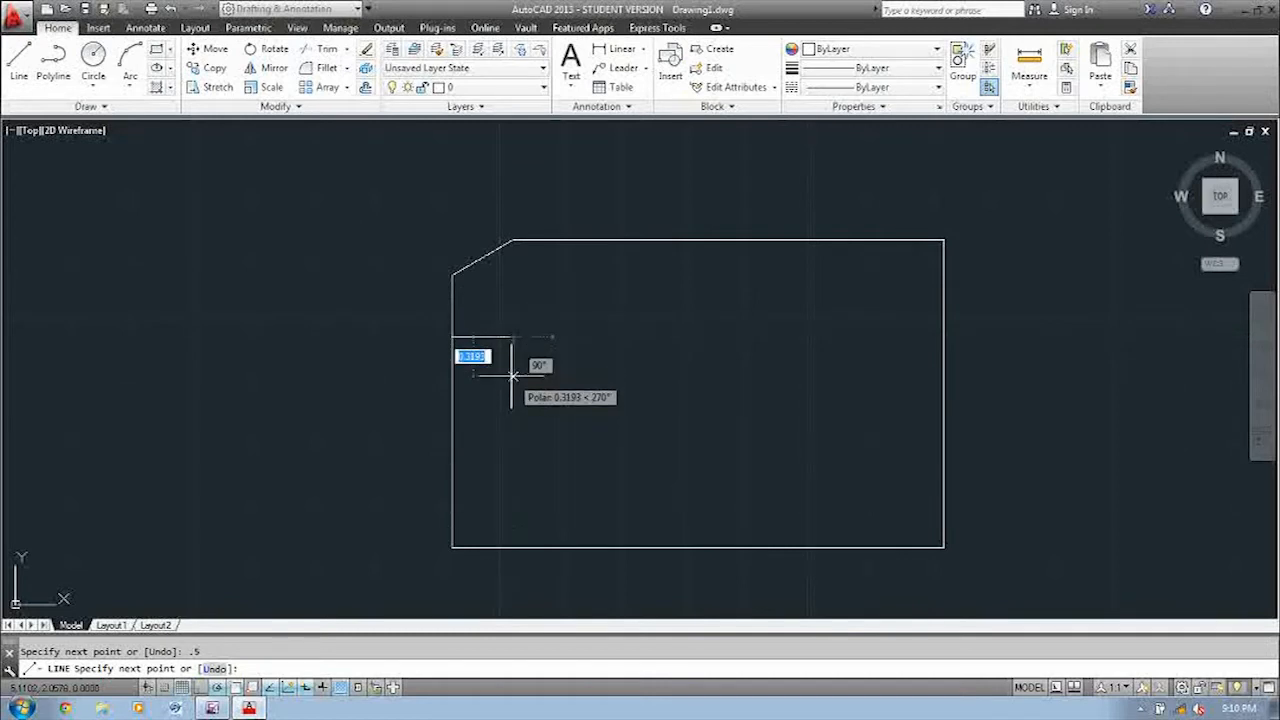
type(".25")
key("Return")
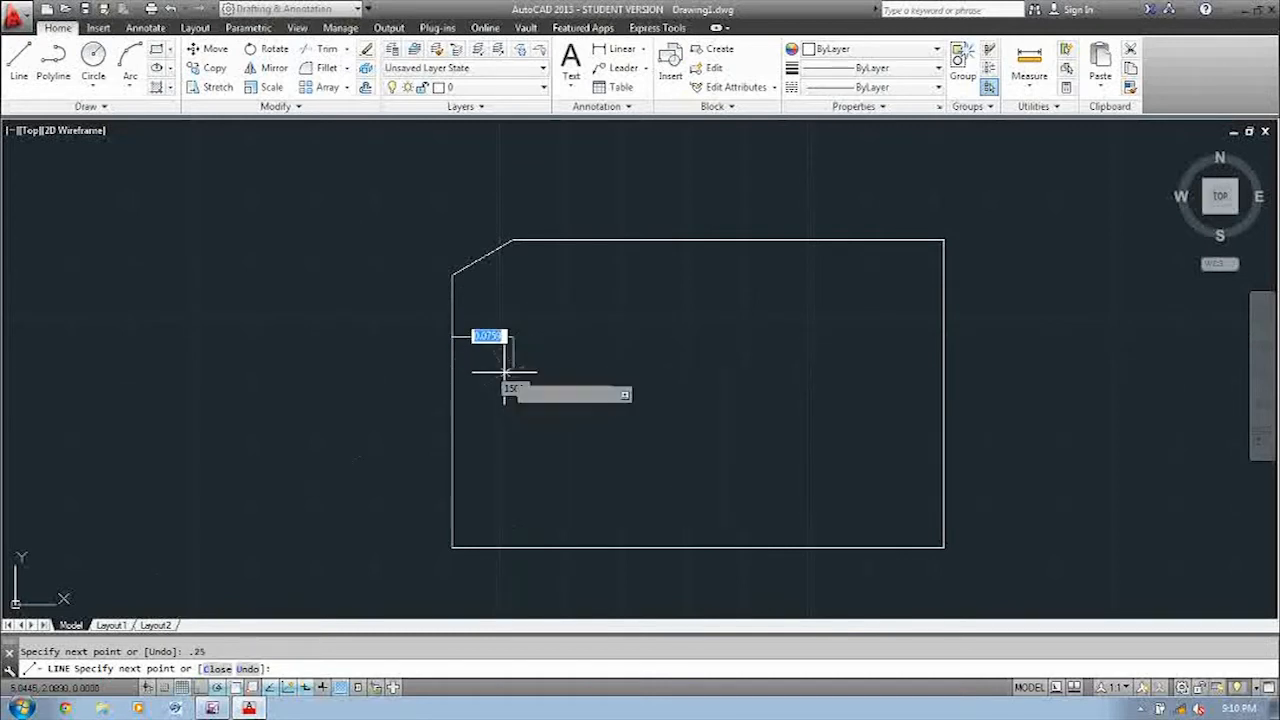
left_click(452, 367)
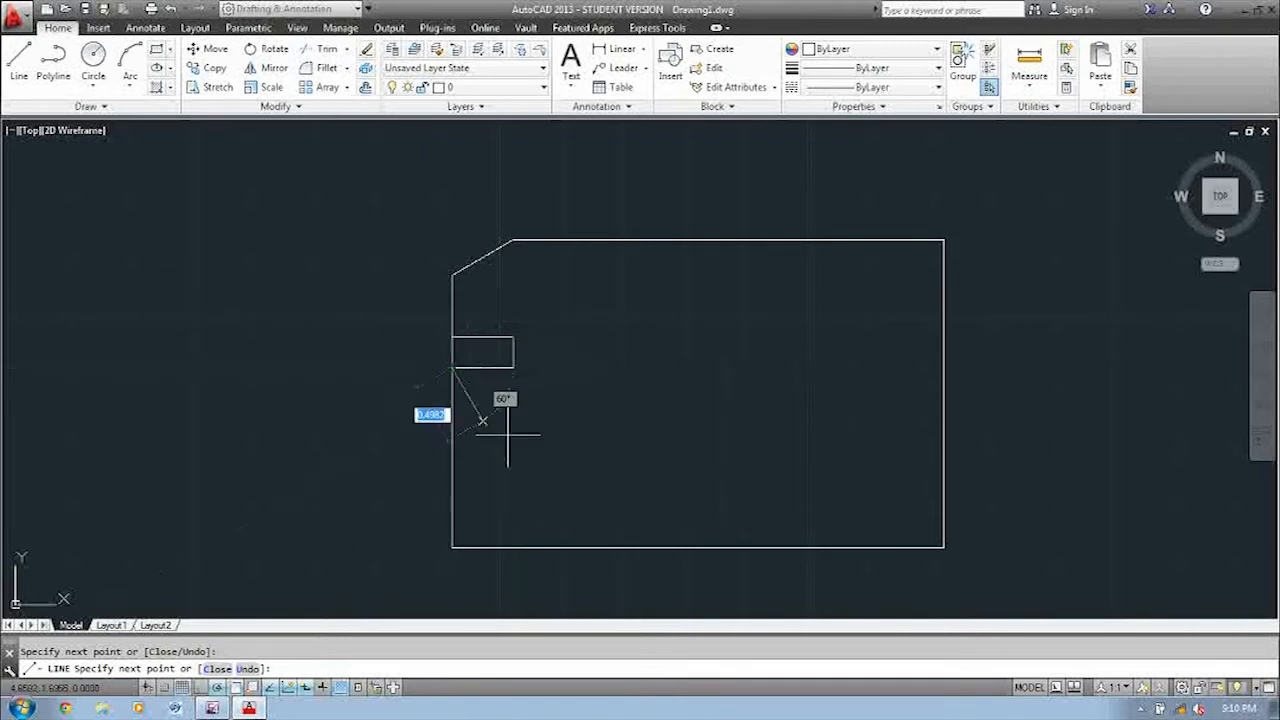
key("Return")
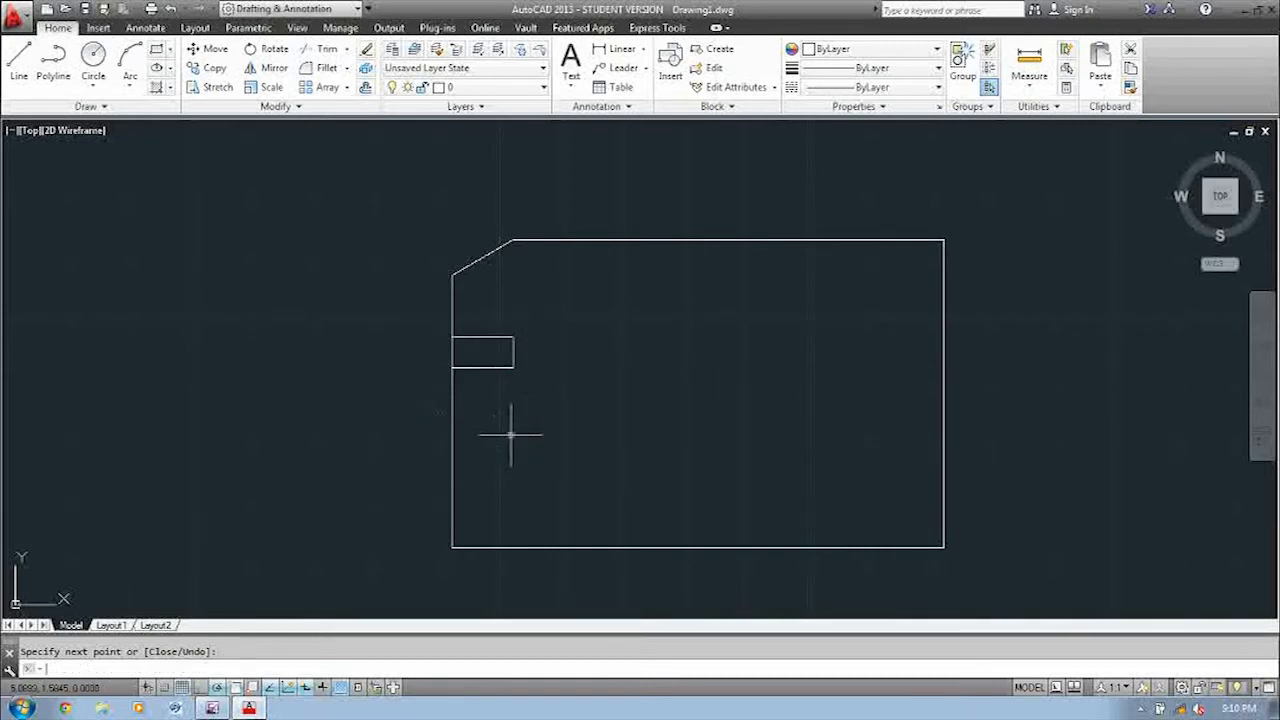
left_click(35, 80)
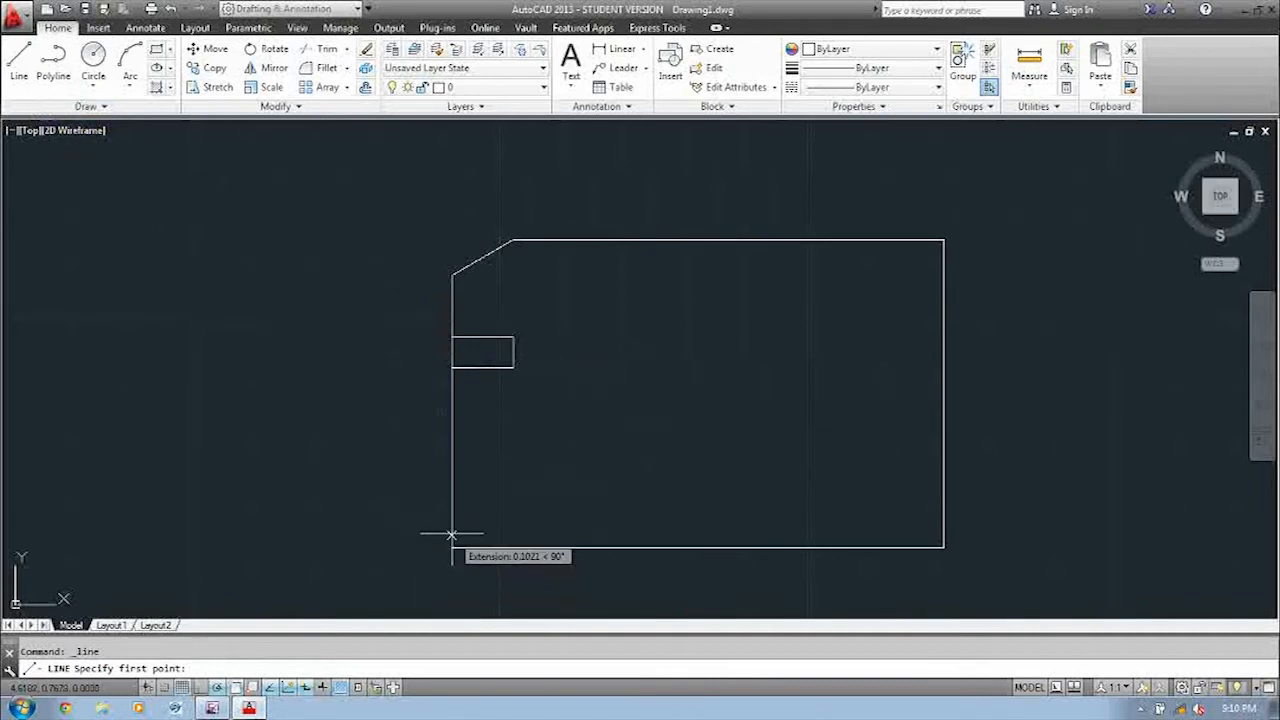
type(".25")
key("Return")
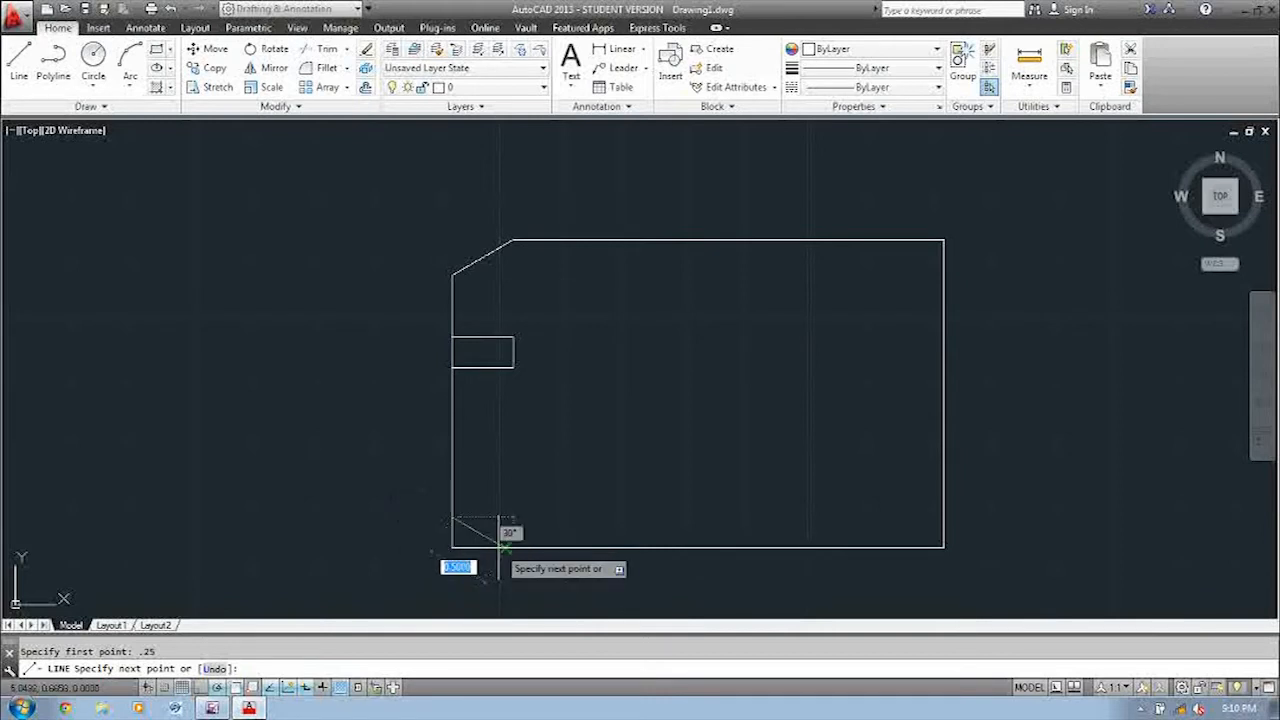
key("Escape")
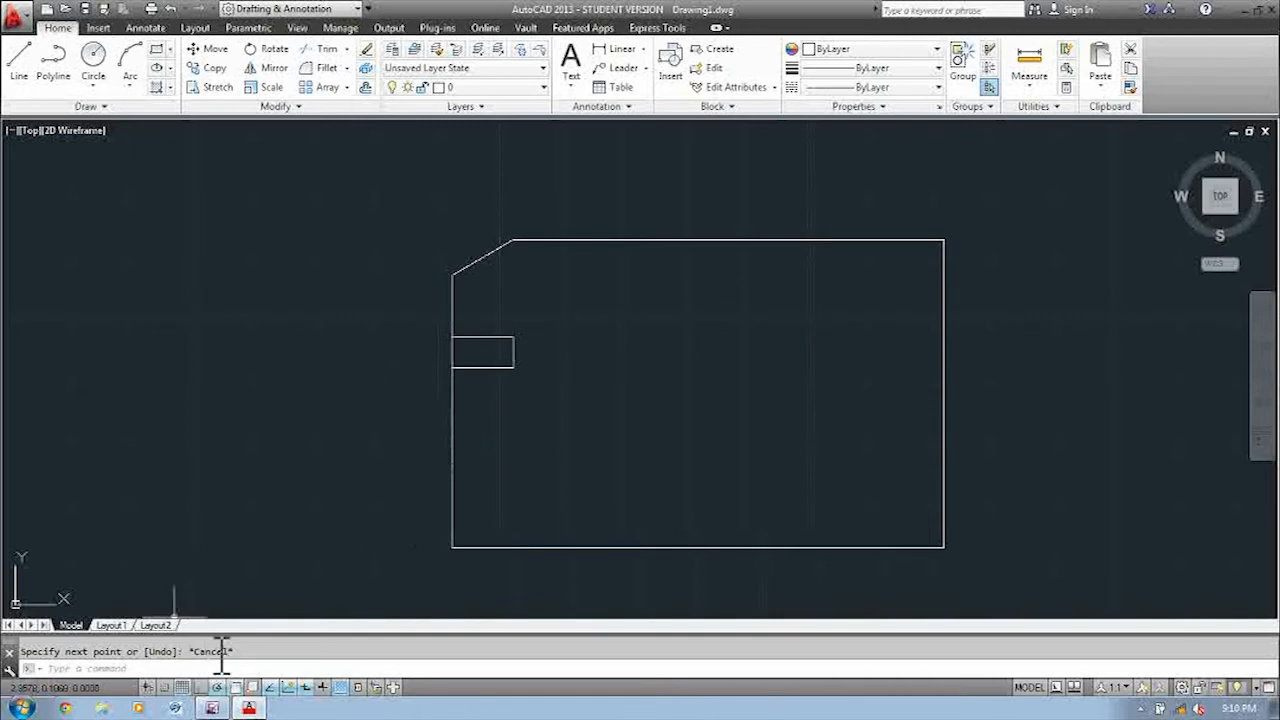
Set the polar tracking angle to 45° and draw a 45° line from 0.25 above the lower-left corner down to the bottom edge.
right_click(218, 689)
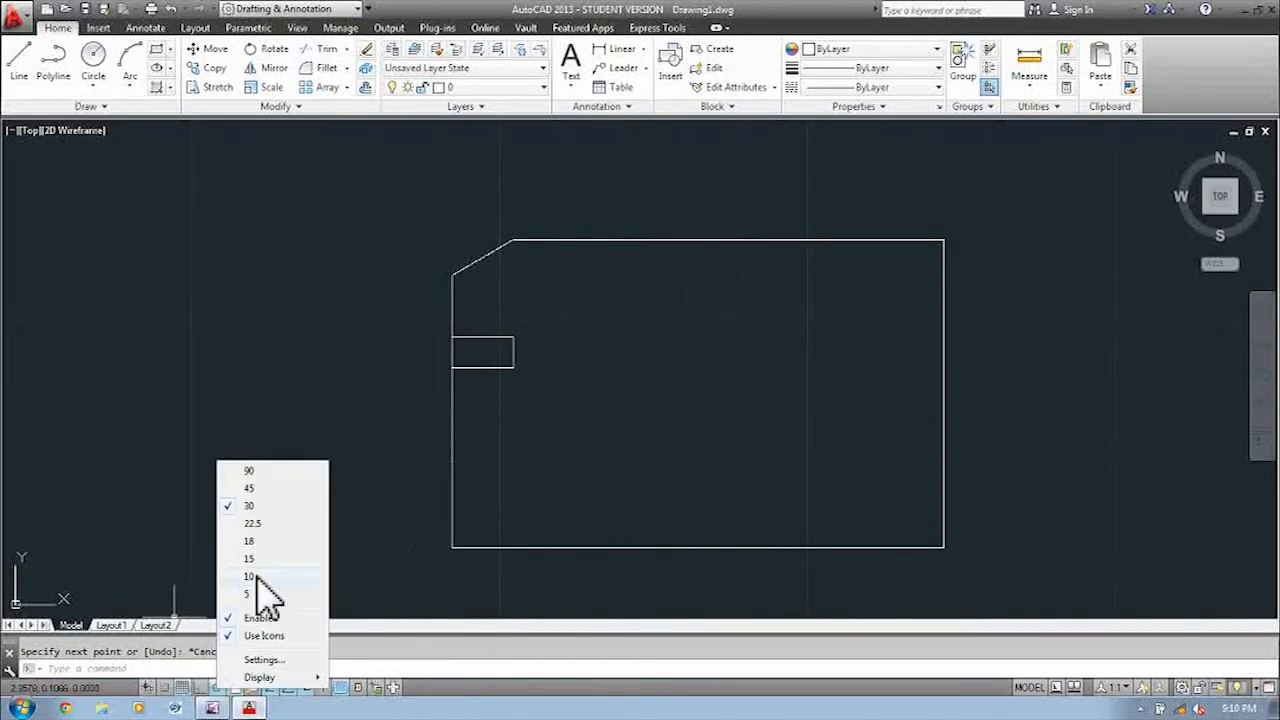
left_click(271, 489)
left_click(18, 74)
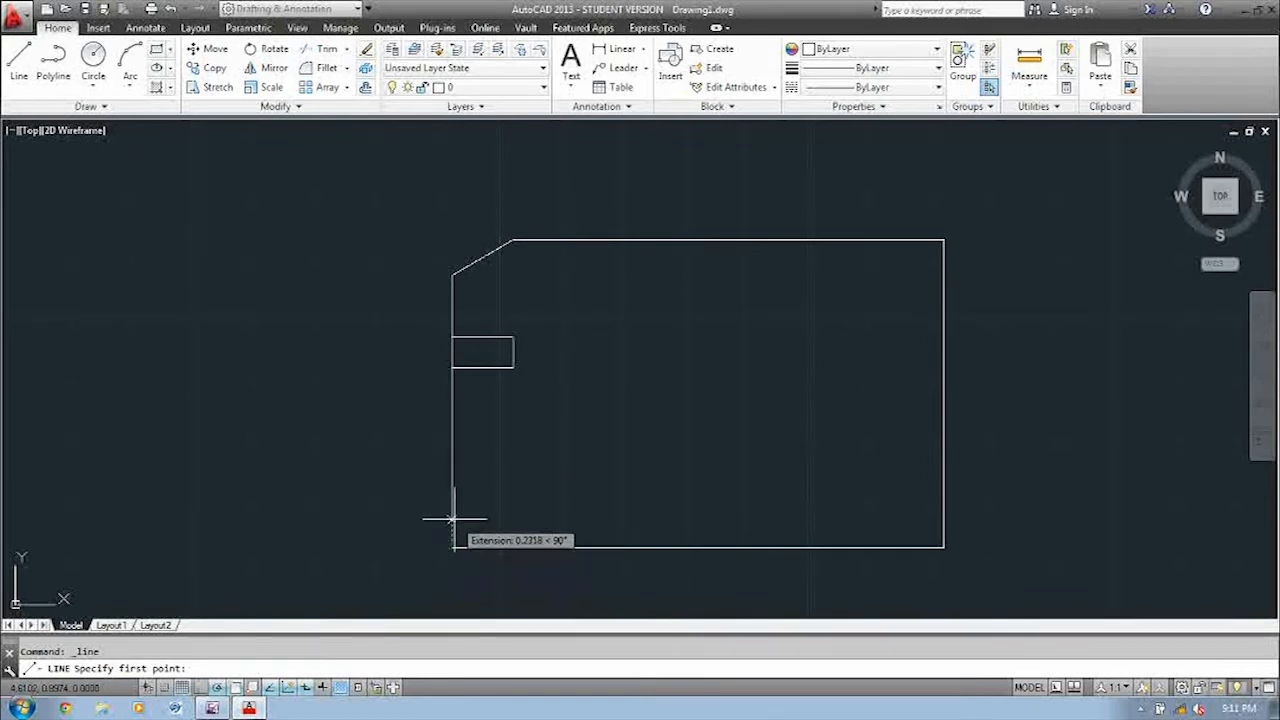
type(".25")
key("Return")
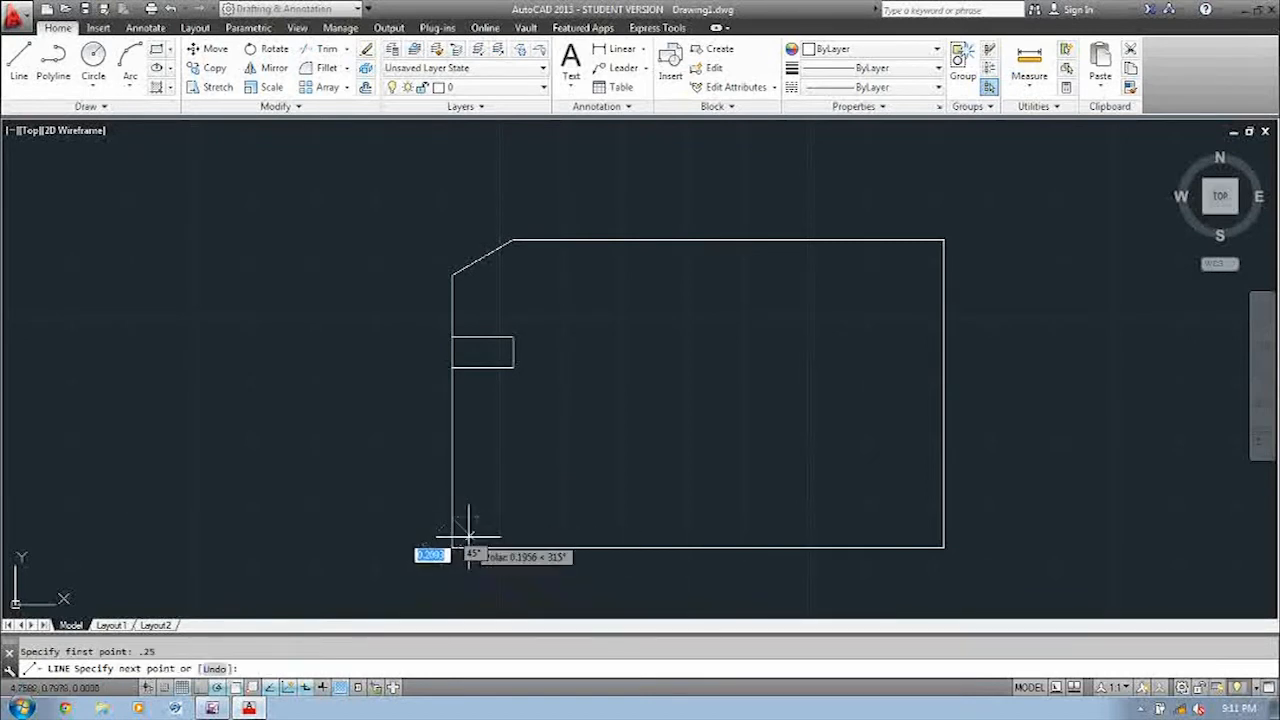
left_click(484, 547)
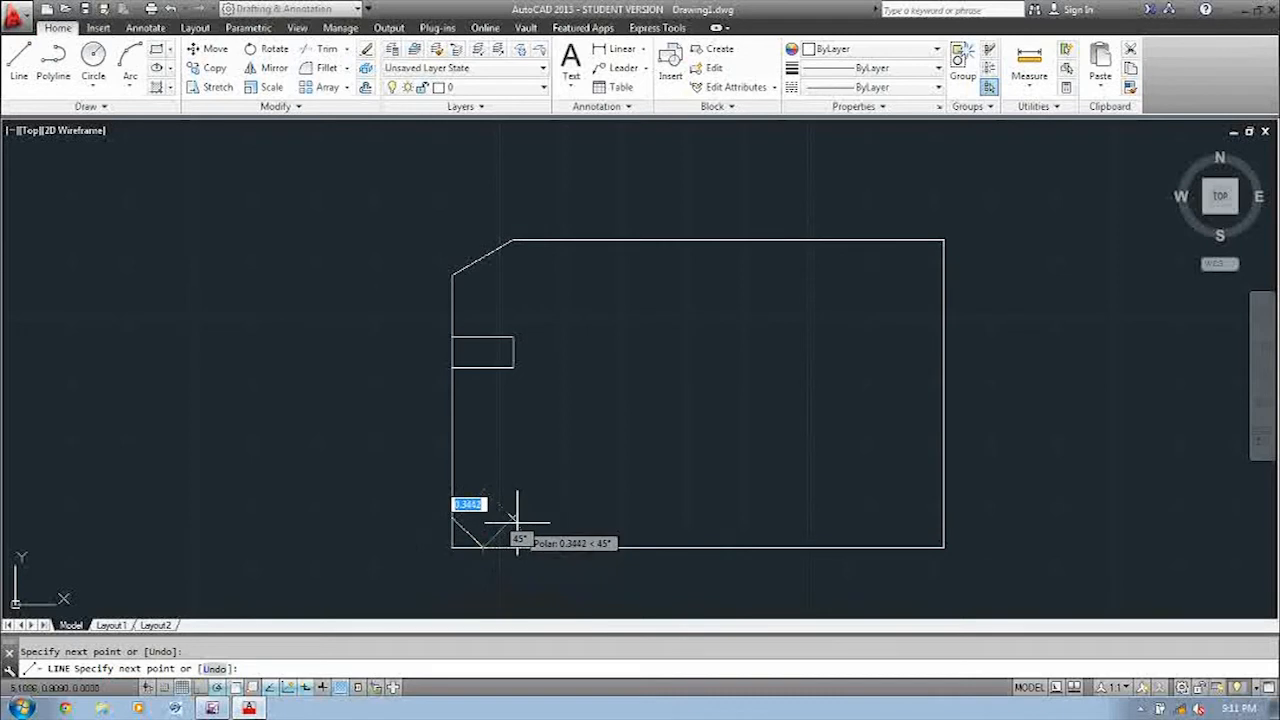
key("Escape")
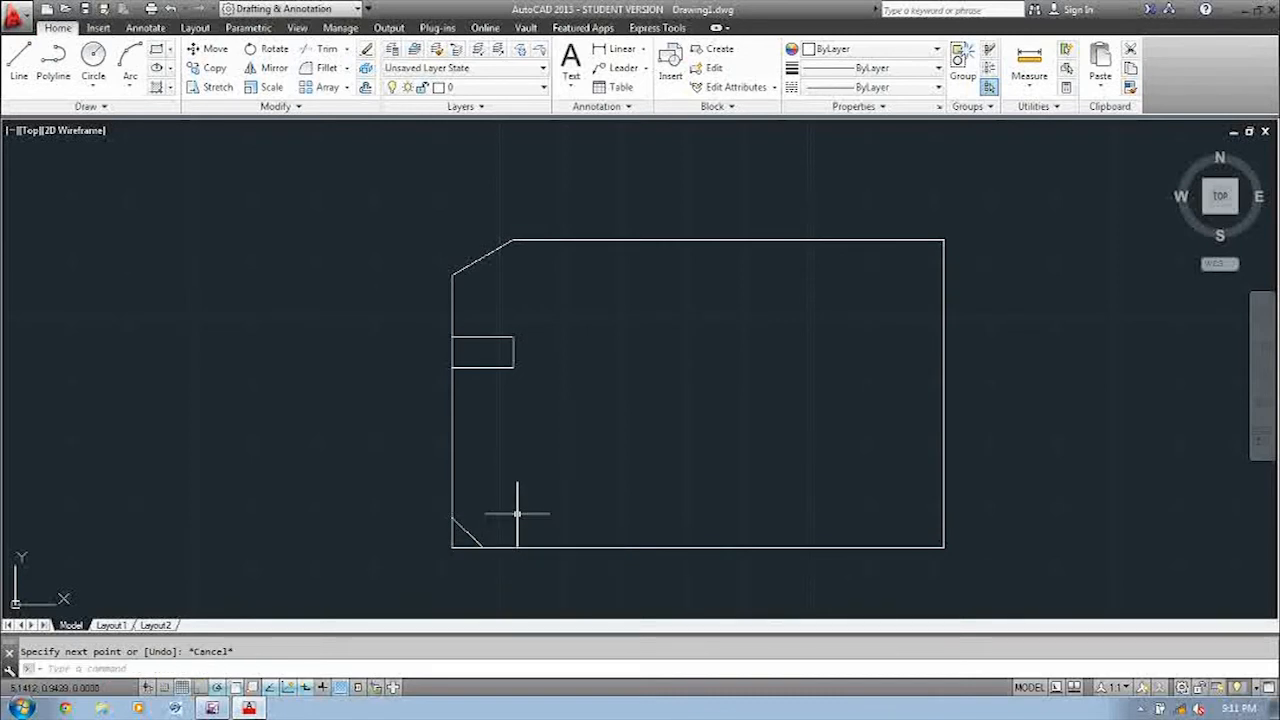
Draw a 45° line from 0.5 above the lower-right corner down to the bottom edge.
left_click(20, 58)
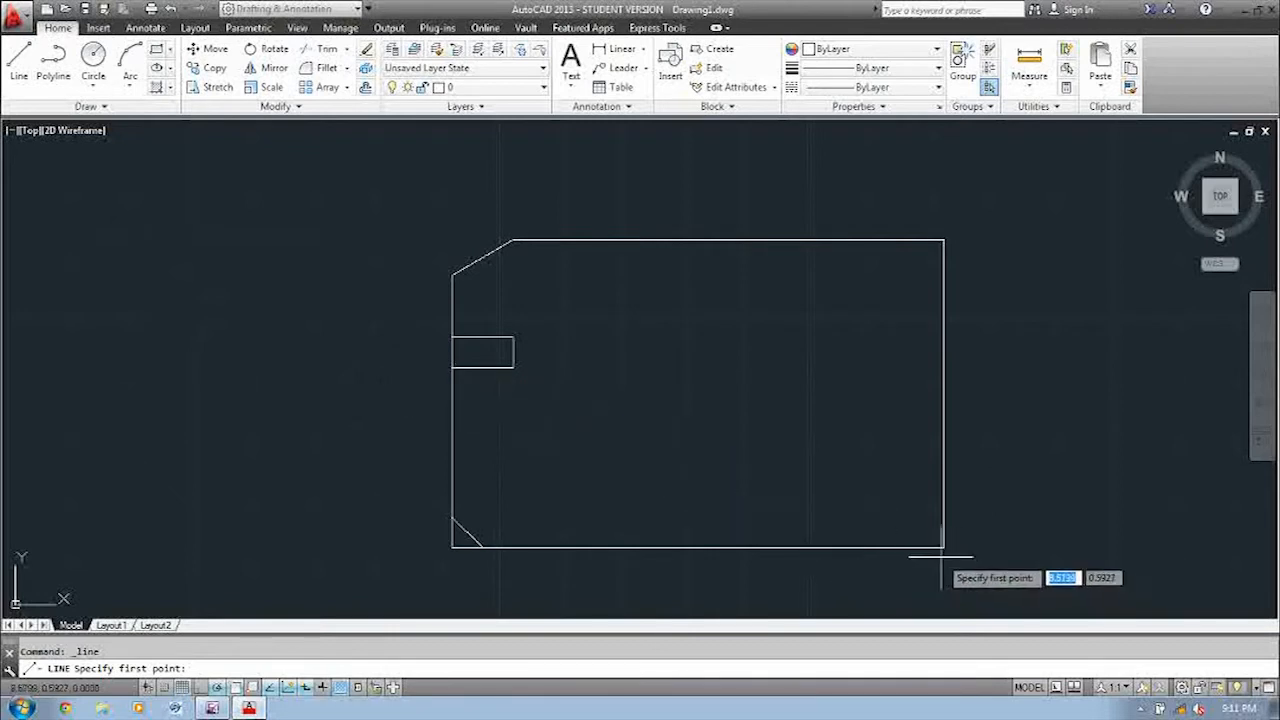
type(".5")
key("Return")
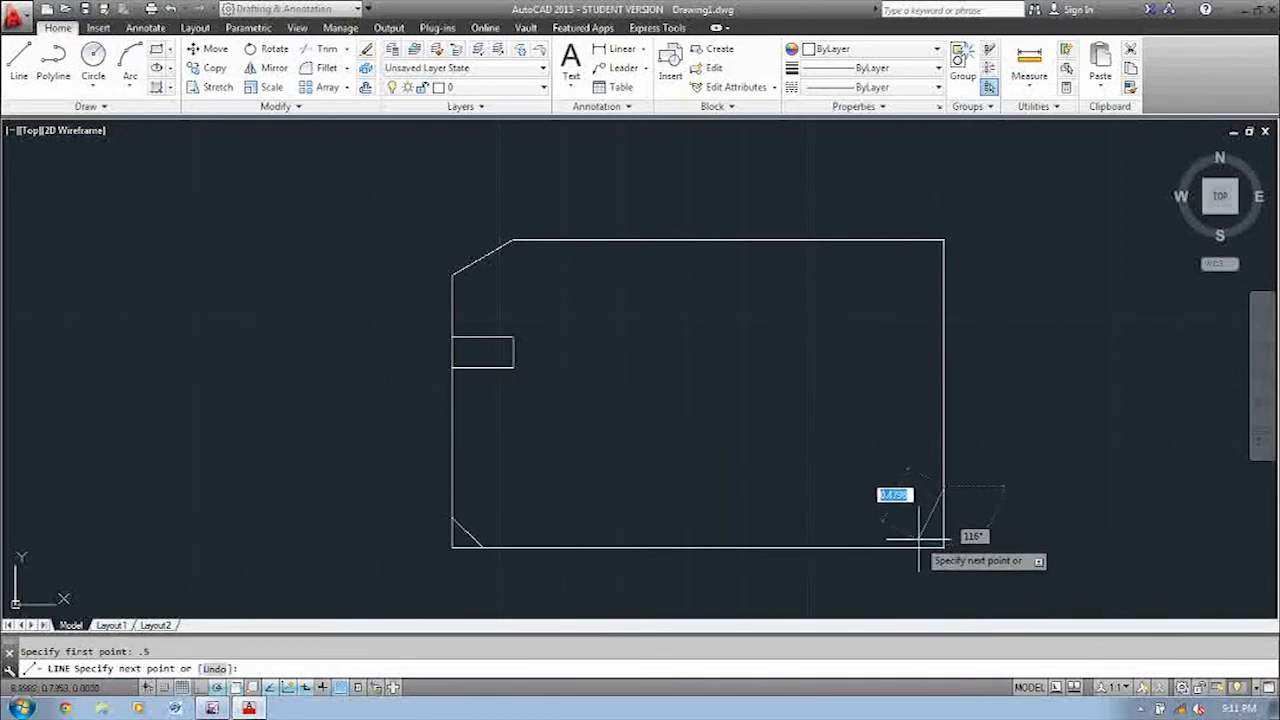
left_click(883, 547)
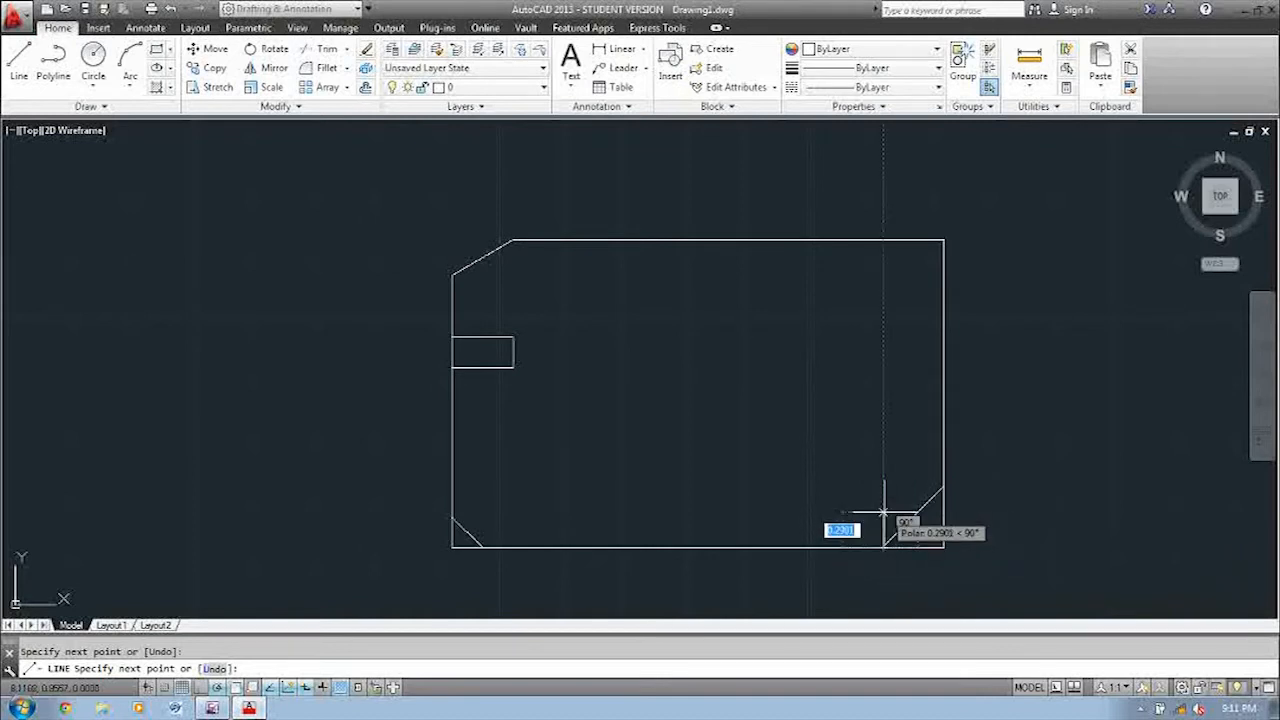
key("Return")
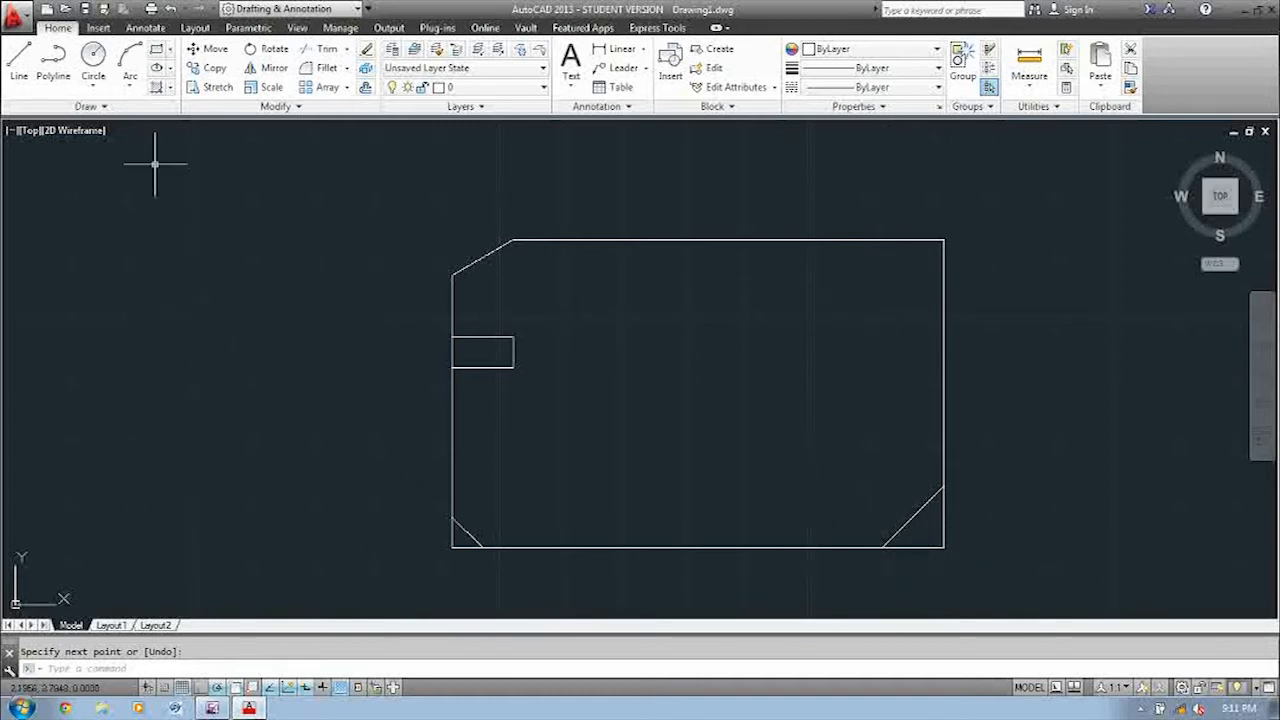
Draw a notch on the bottom edge starting 2.25 left of the lower-right corner: 0.75 up, 0.25 left and back down to the edge.
left_click(24, 62)
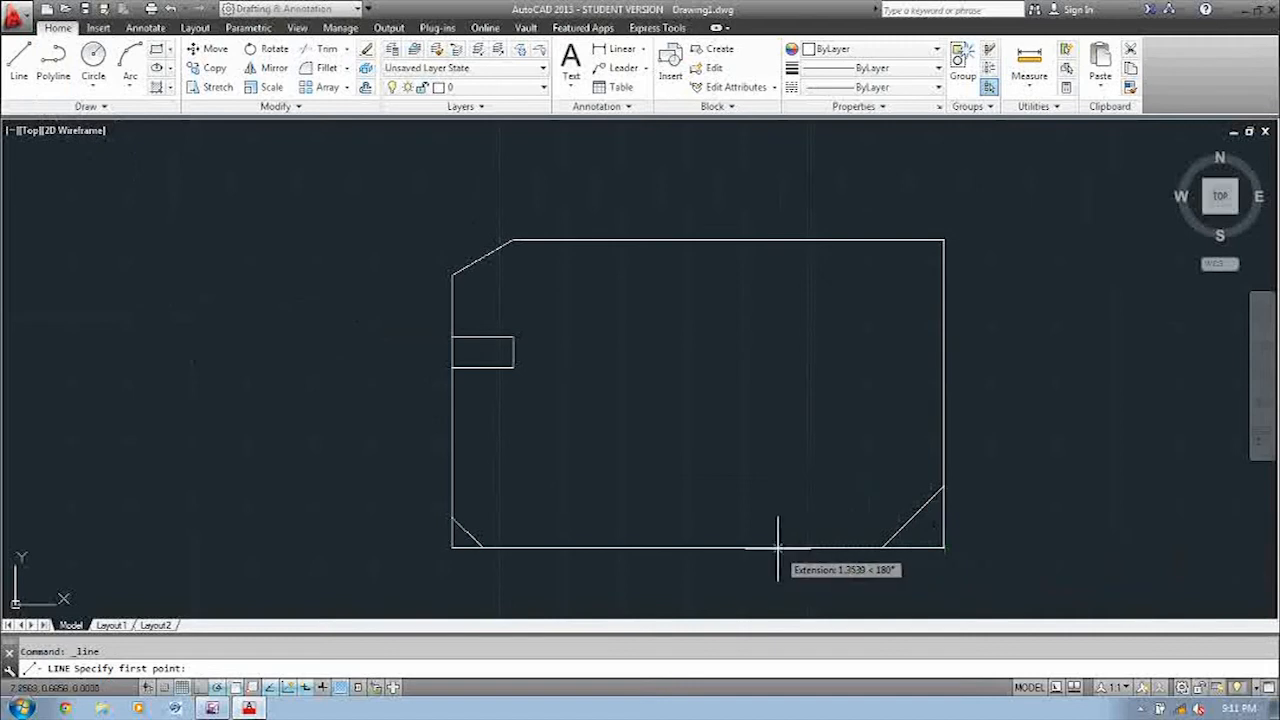
type("2.25")
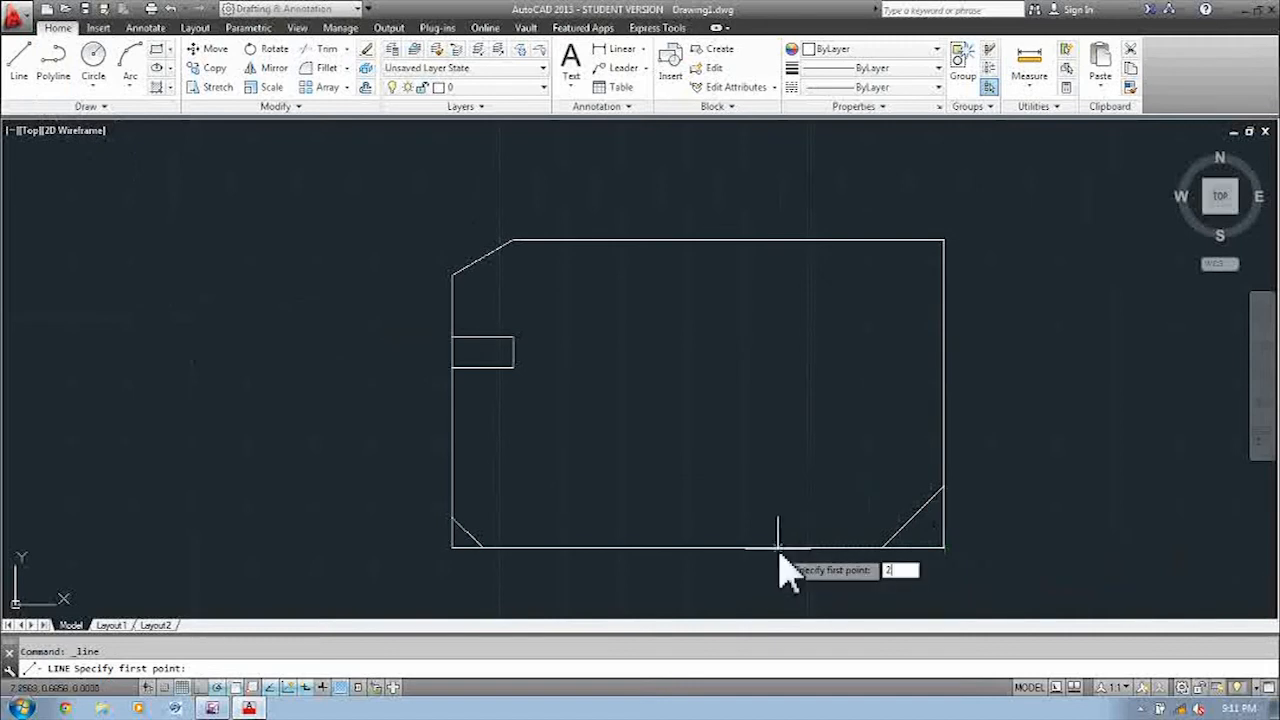
key("Return")
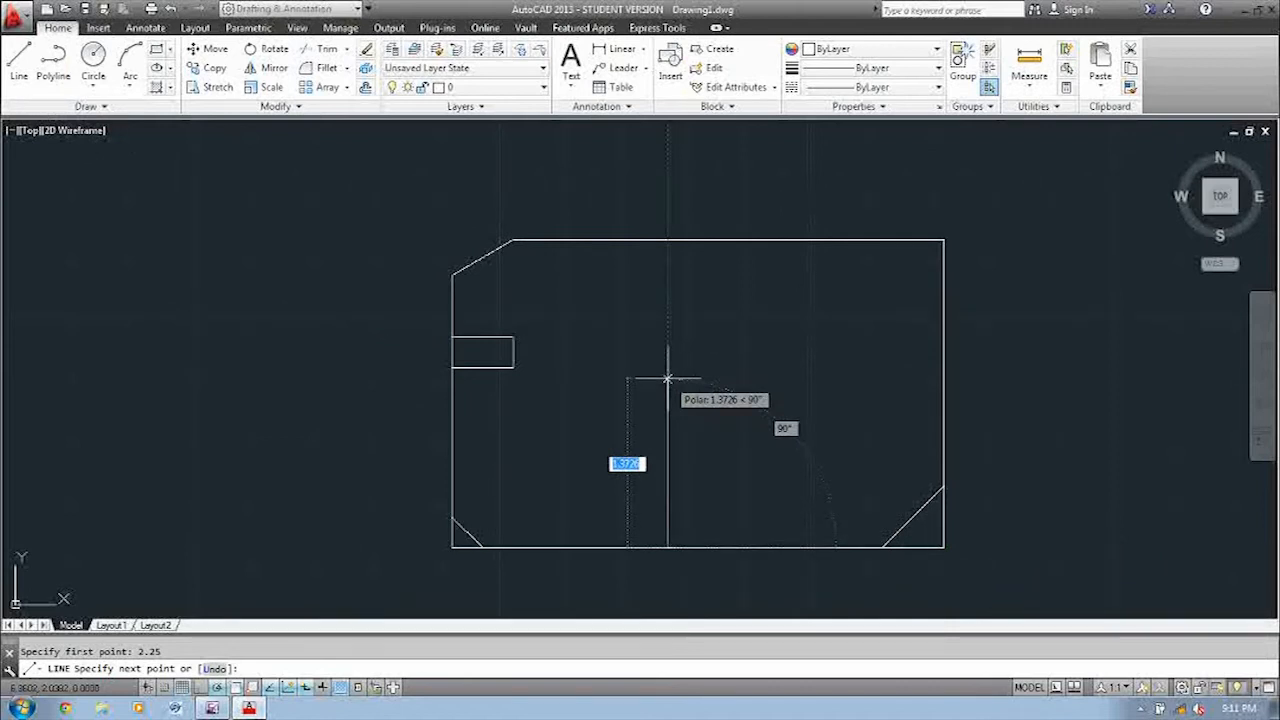
type(".75")
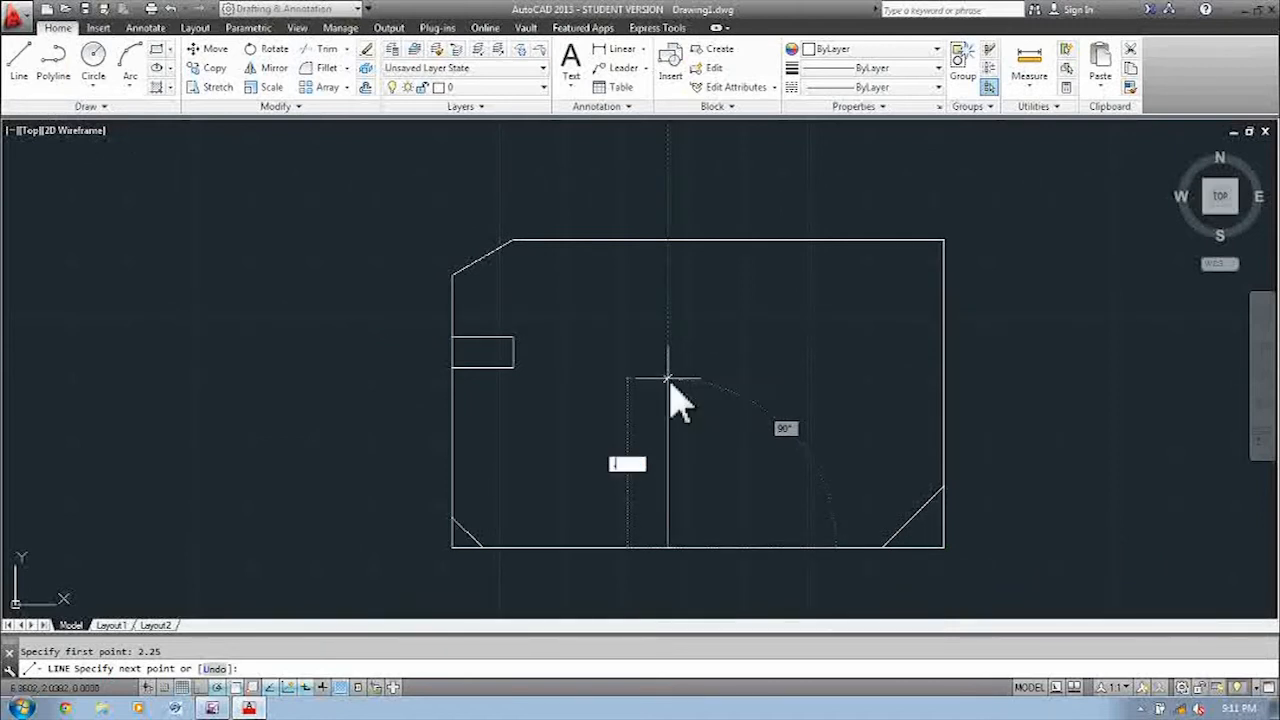
key("Return")
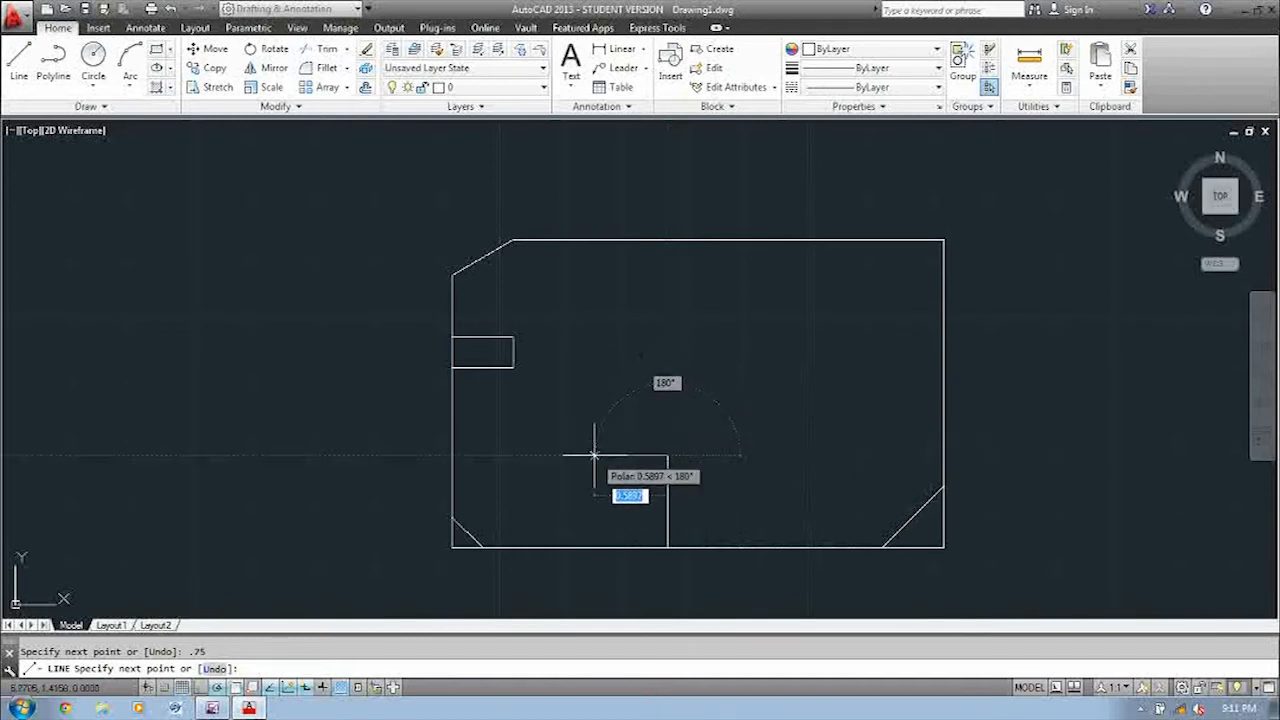
type(".25")
key("Return")
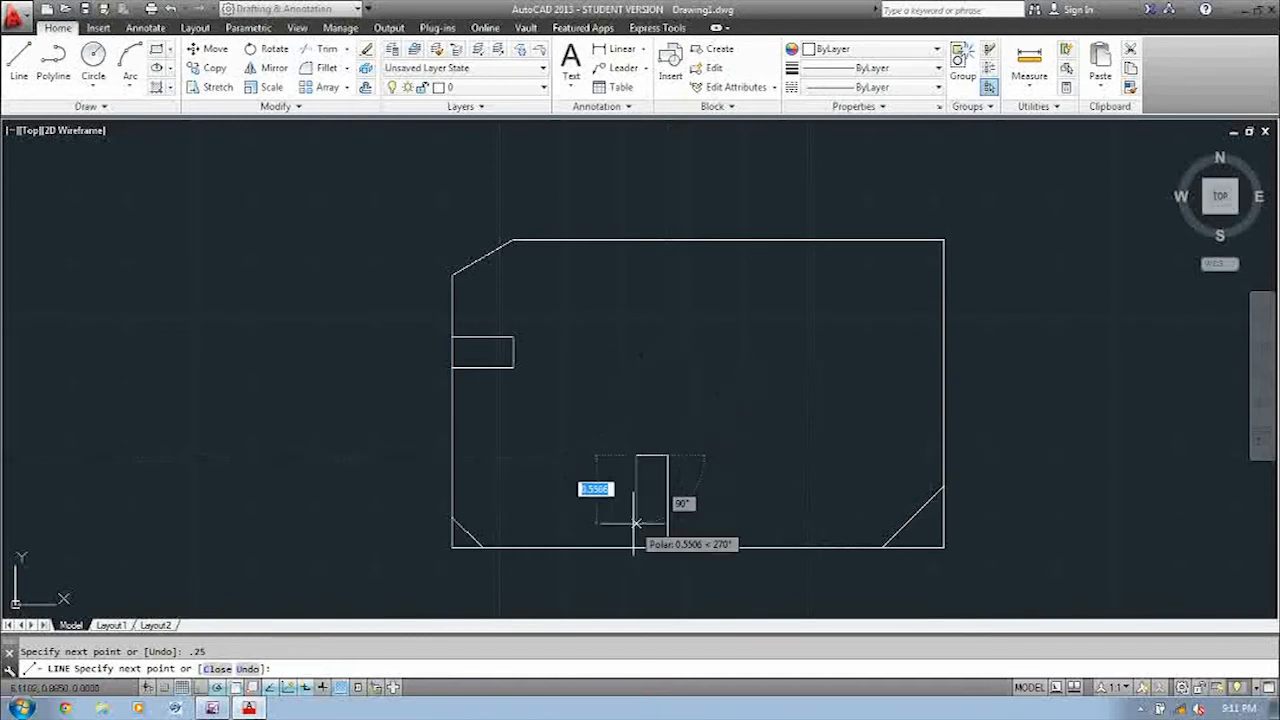
left_click(636, 547)
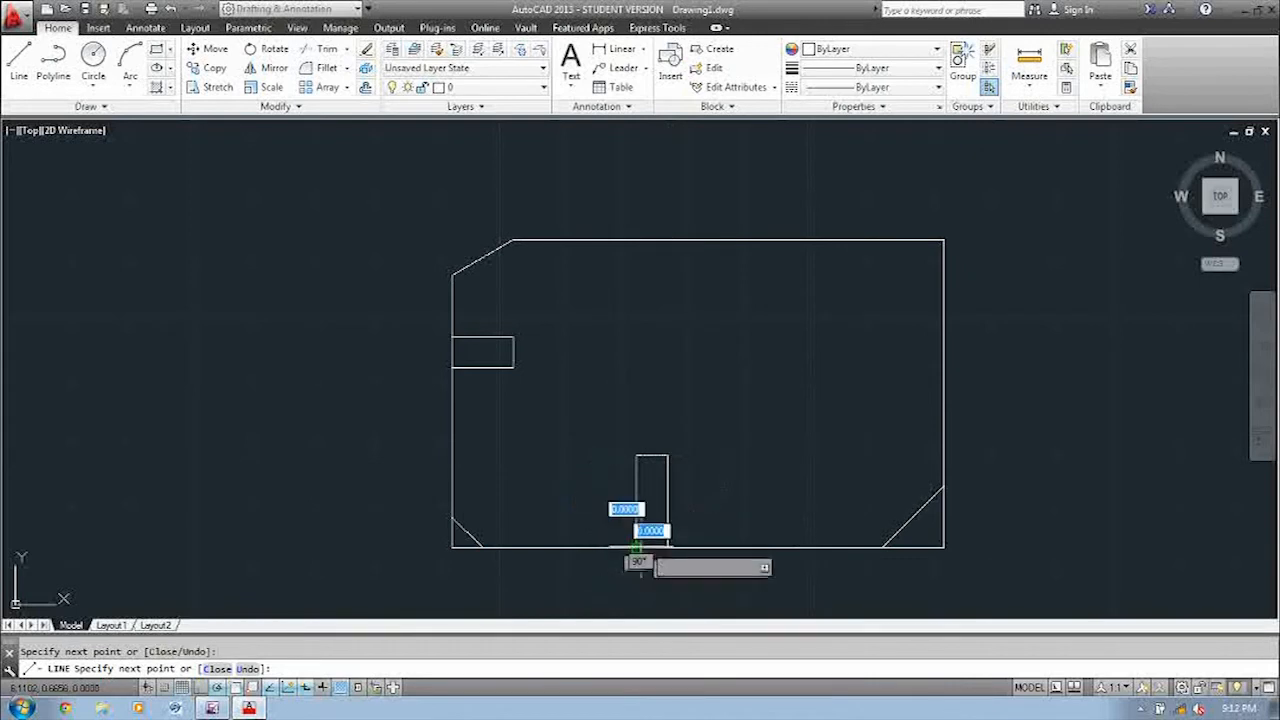
key("Escape")
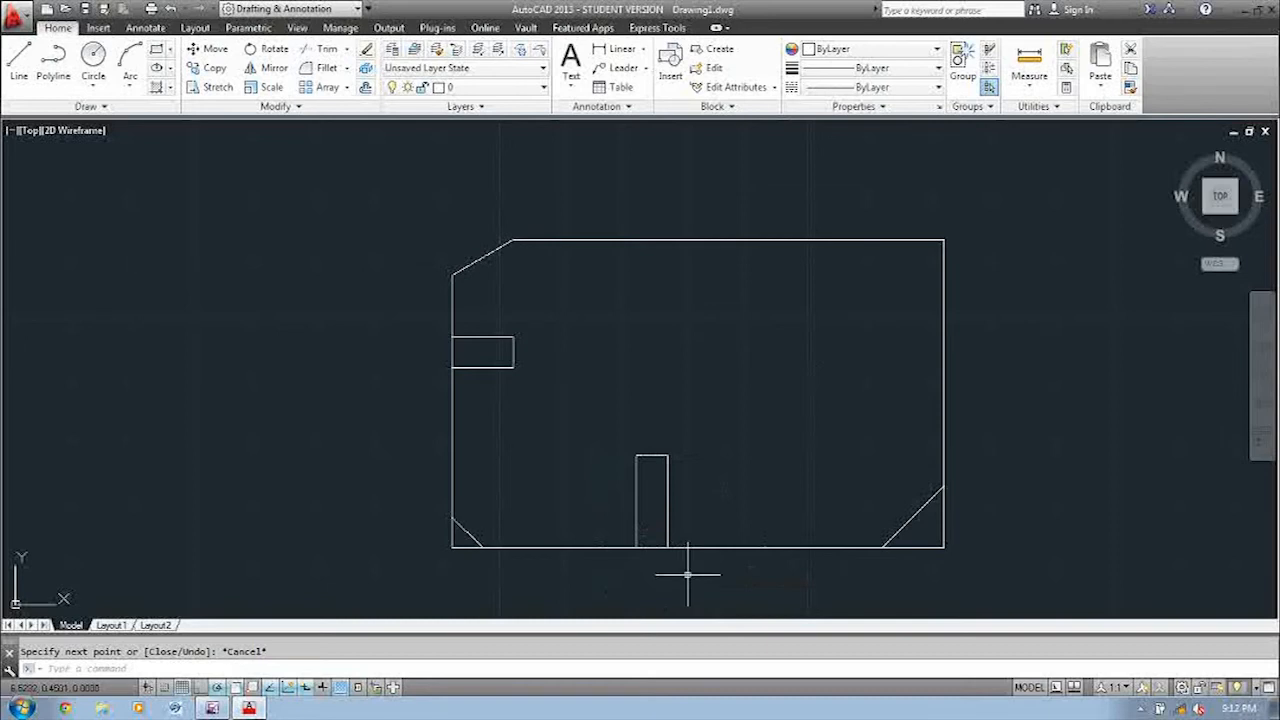
Draw a notch on the top edge starting 1.25 left of the upper-right corner: 0.5 down, 0.75 left and back up to the edge.
left_click(19, 58)
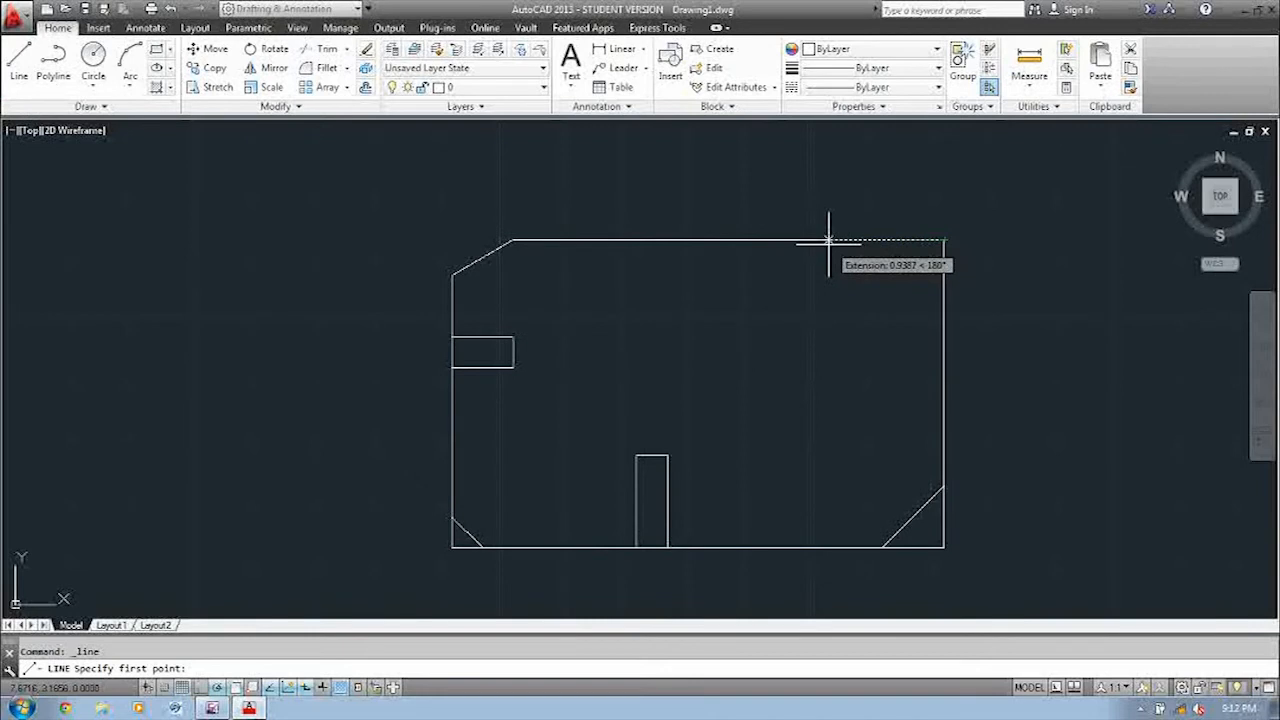
type("1.25")
key("Return")
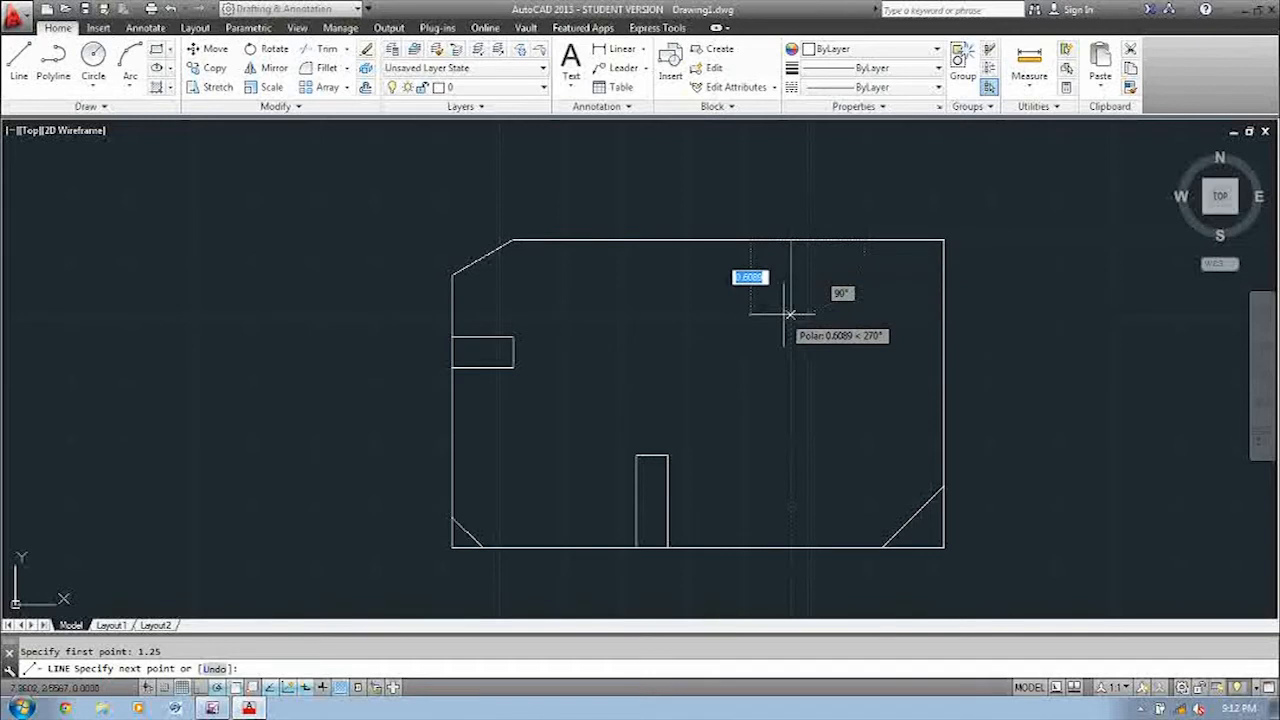
type(".5")
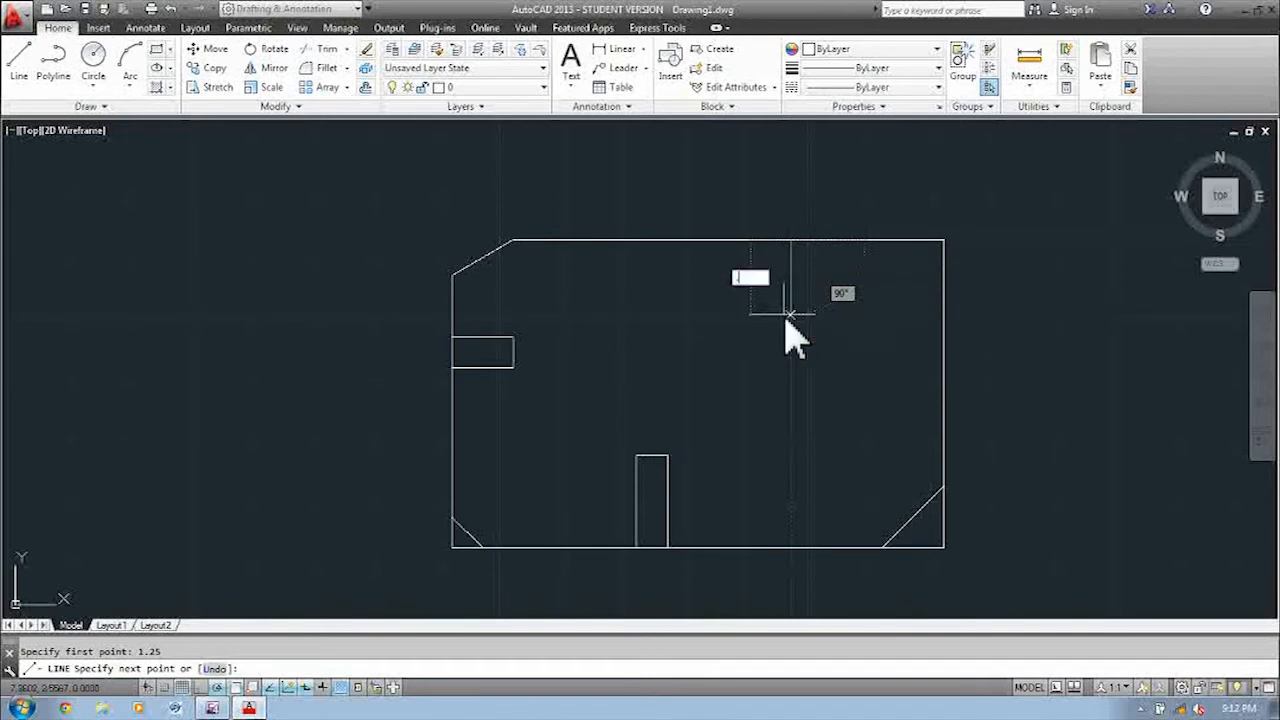
key("Return")
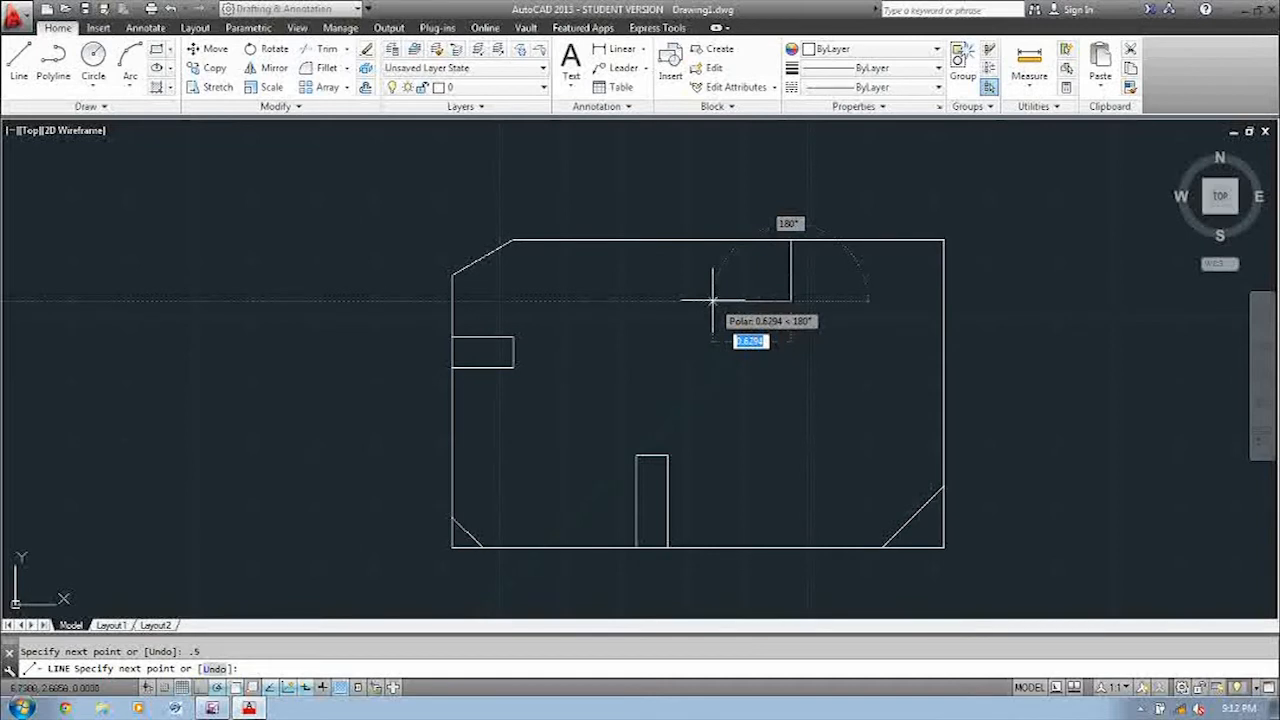
type(".75")
key("Return")
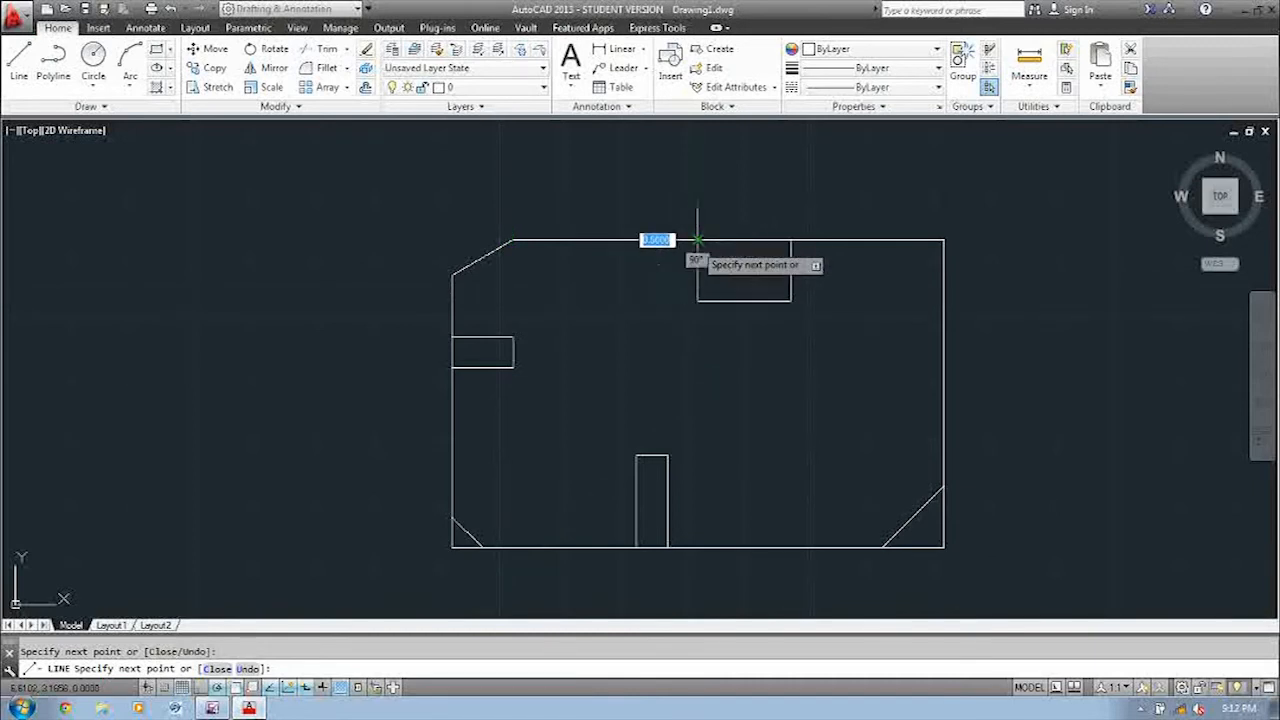
left_click(697, 240)
key("Escape")
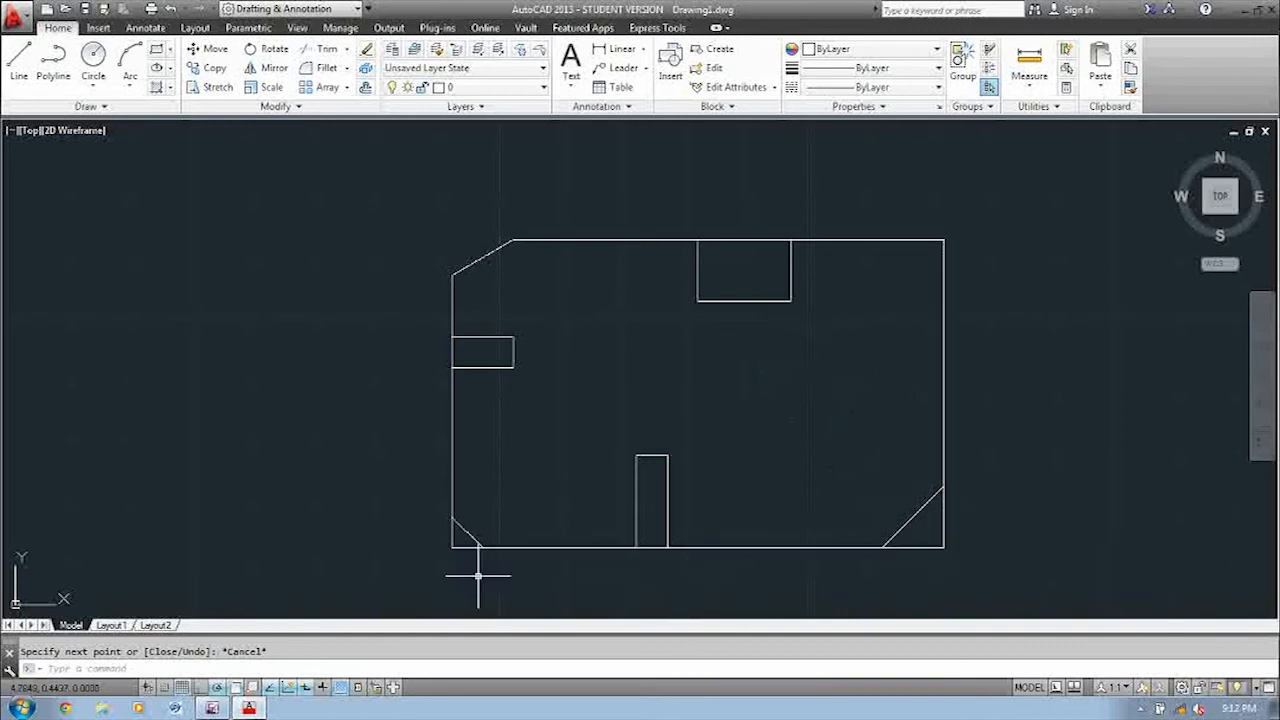
Erase the plate's four full-length outer edges, keeping the notches and the angled corner lines.
left_click(452, 354)
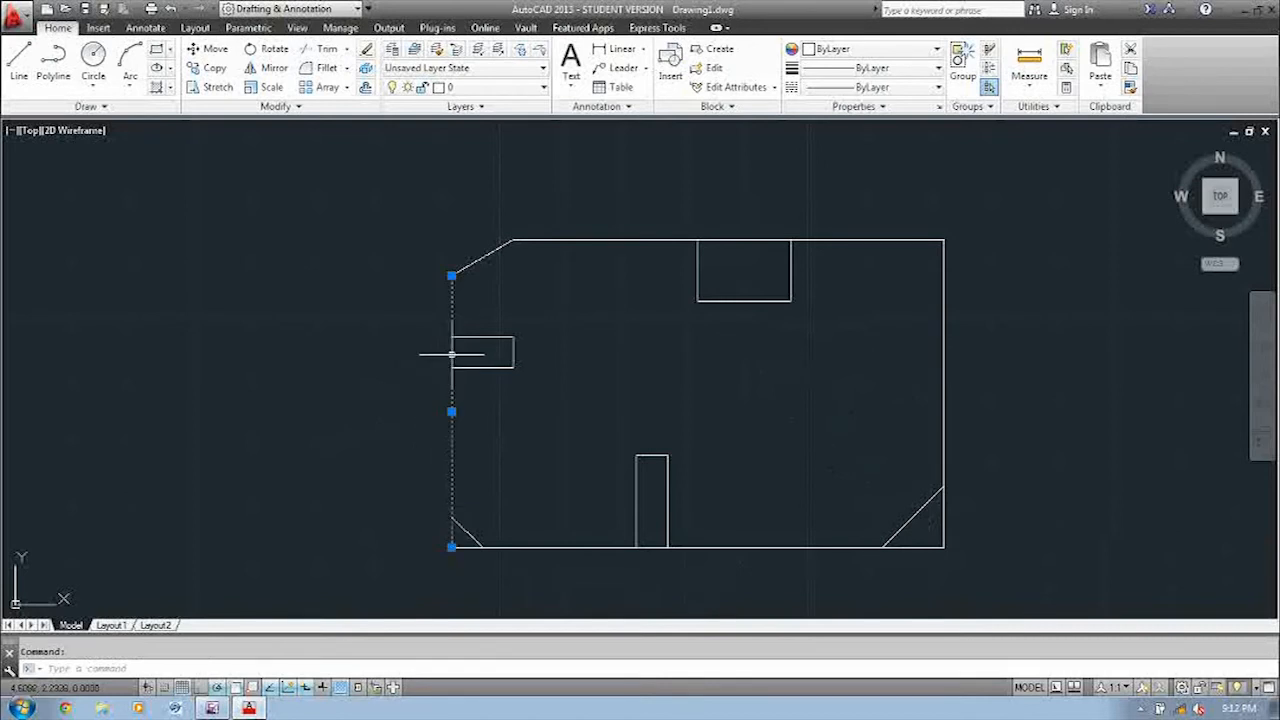
left_click(651, 547)
left_click(944, 480)
left_click(749, 242)
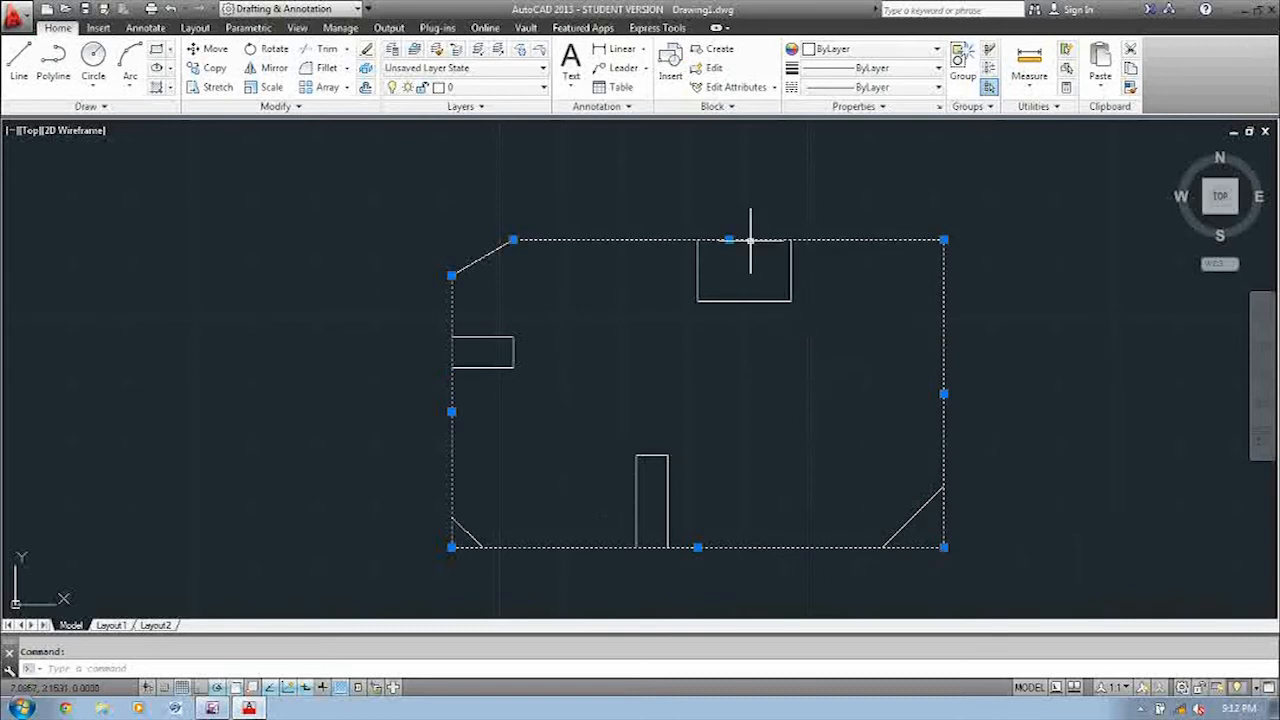
key("Delete")
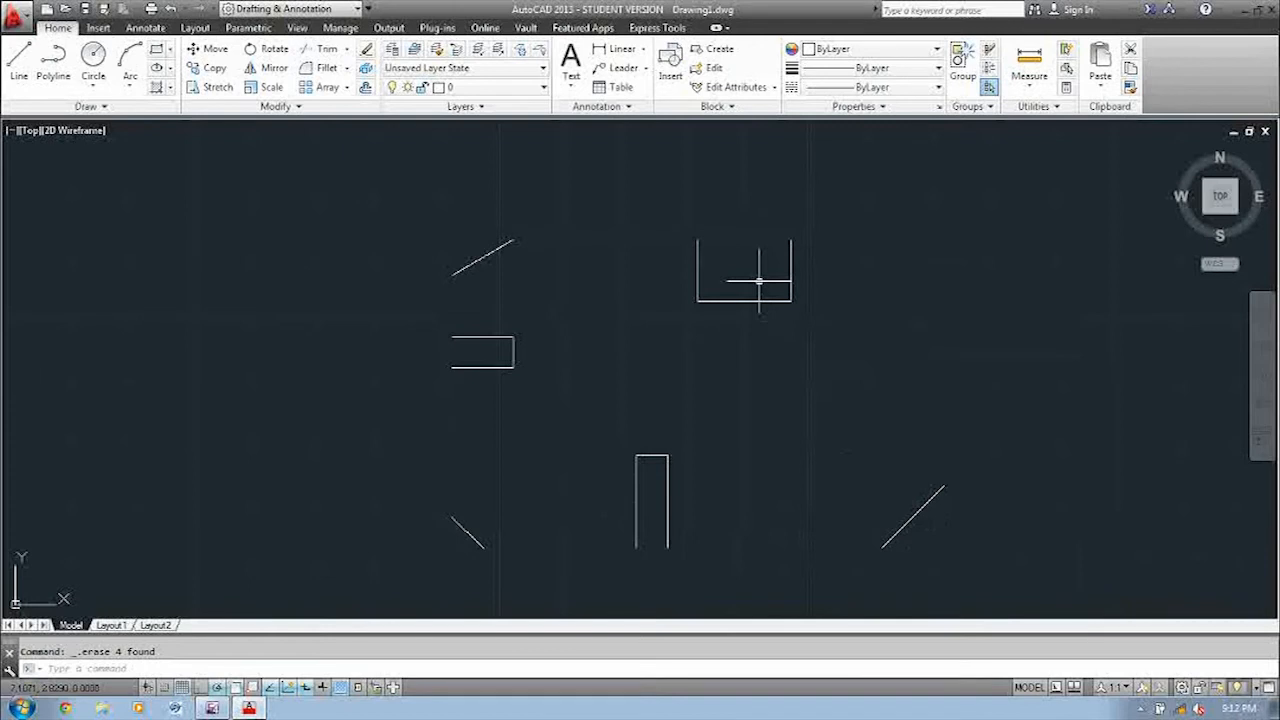
Redraw the left edge as two lines joining the notch's open ends to the upper and lower angled corners.
left_click(21, 68)
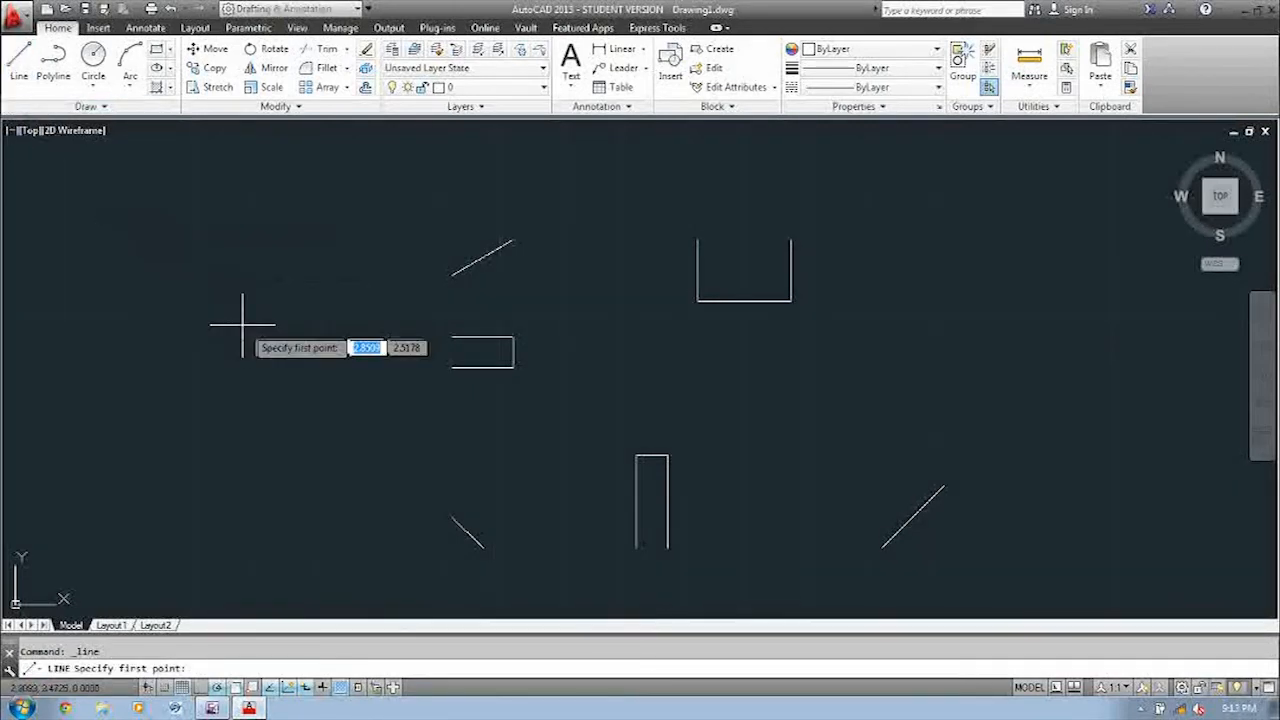
left_click(454, 275)
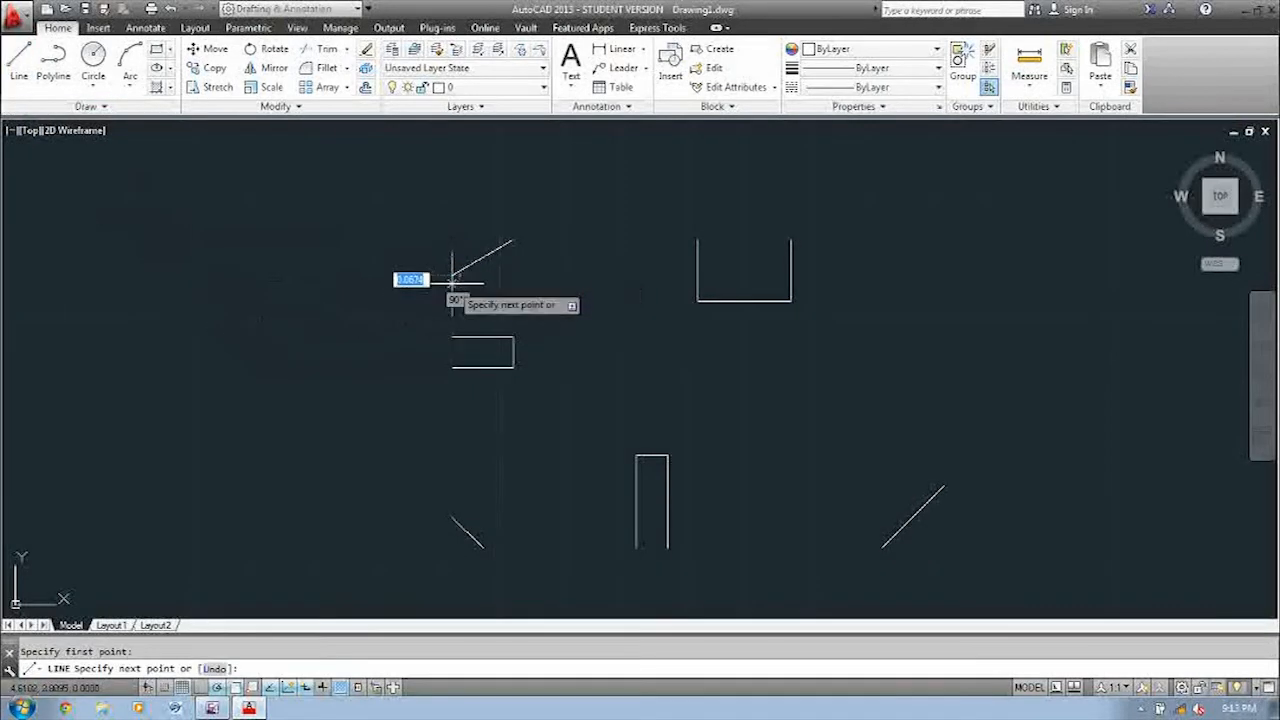
left_click(452, 337)
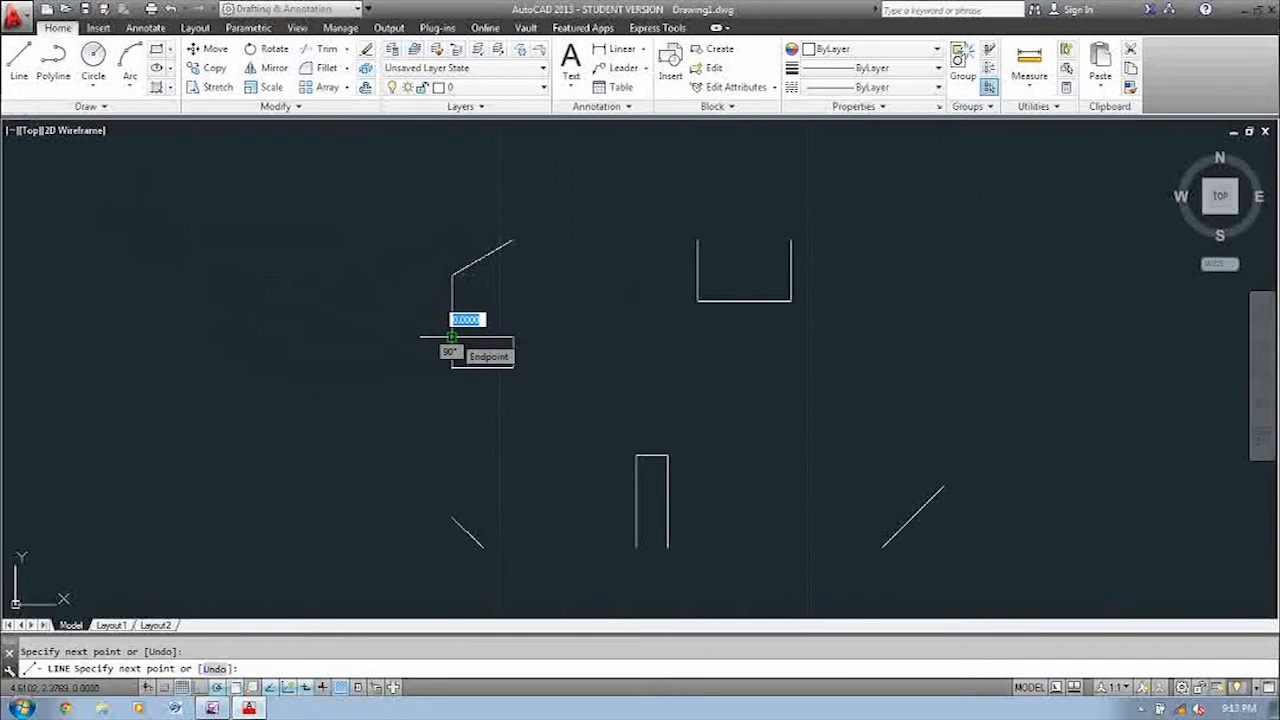
key("Escape")
left_click(20, 60)
left_click(452, 367)
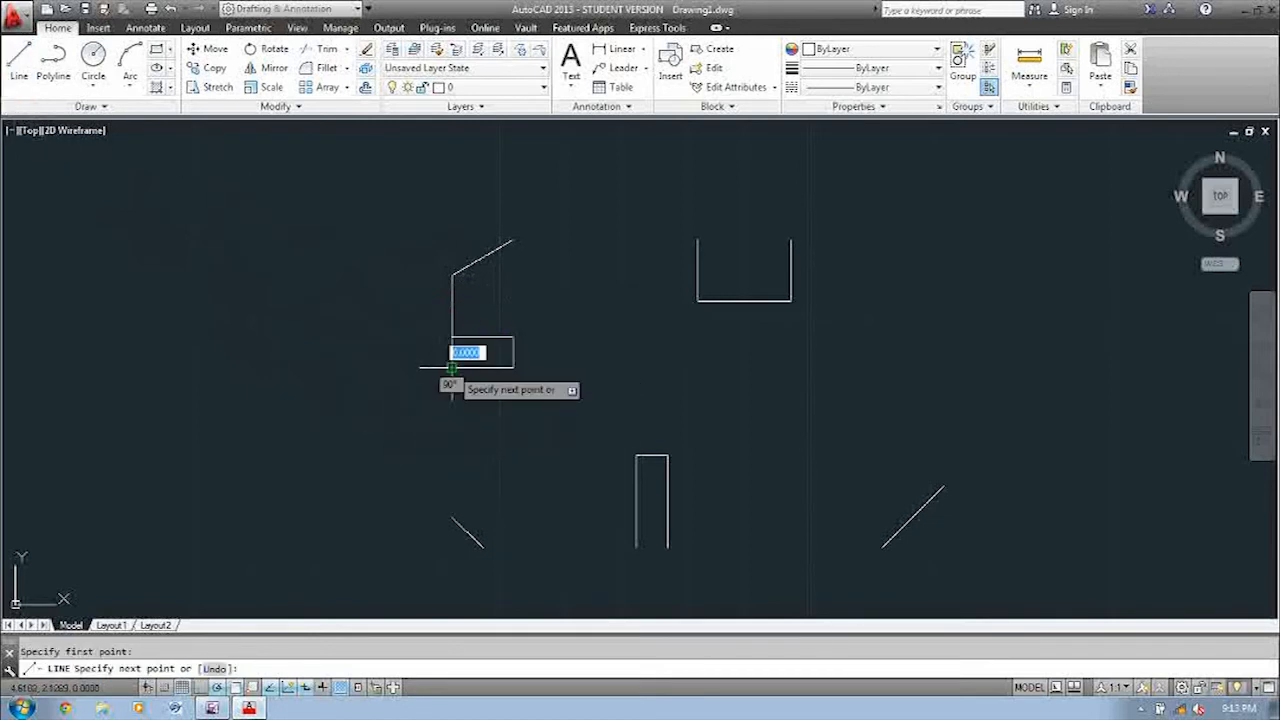
left_click(453, 517)
key("Escape")
Redraw the bottom edge as two lines joining the bottom notch's open ends to the angled corners on either side.
left_click(20, 60)
left_click(482, 547)
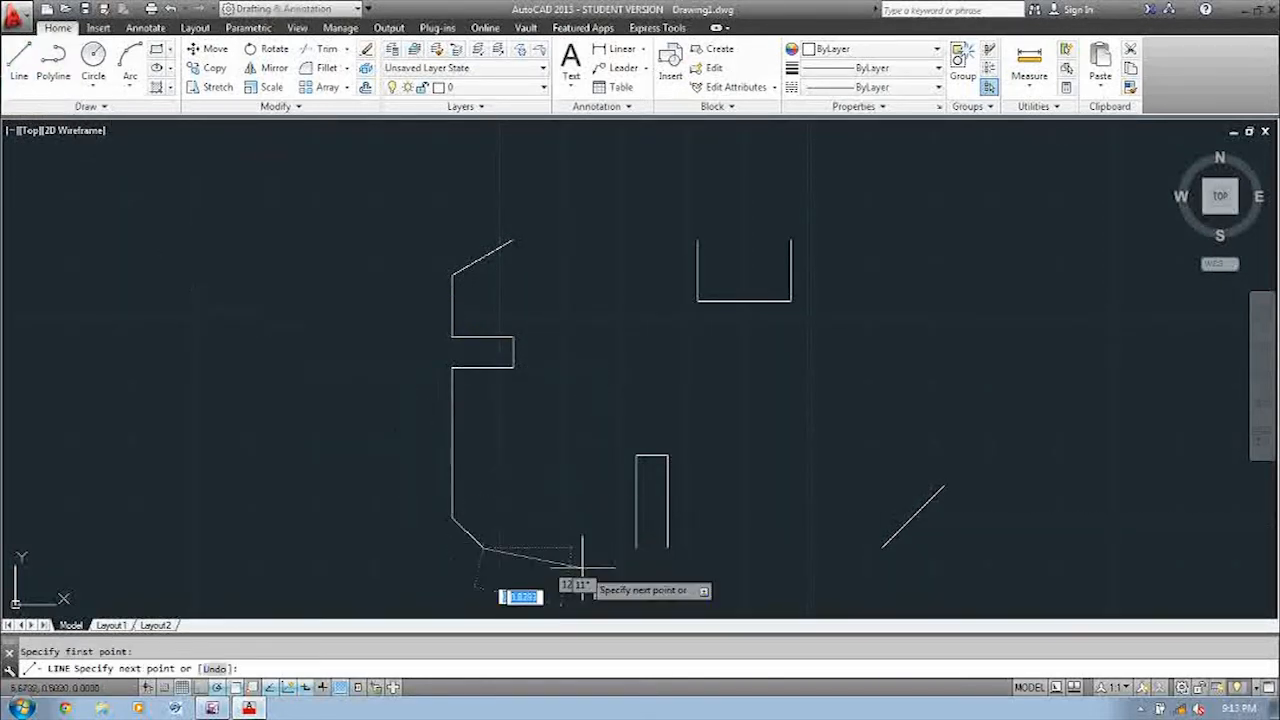
left_click(636, 547)
key("Escape")
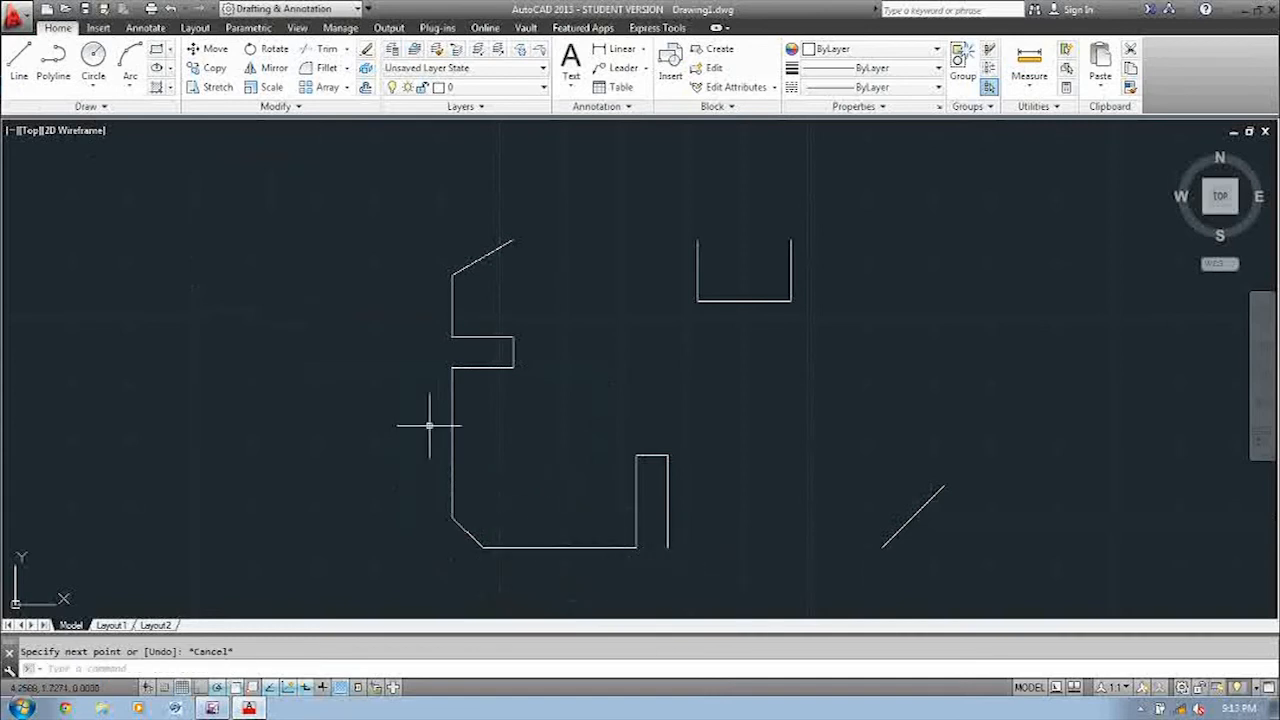
left_click(22, 70)
left_click(668, 547)
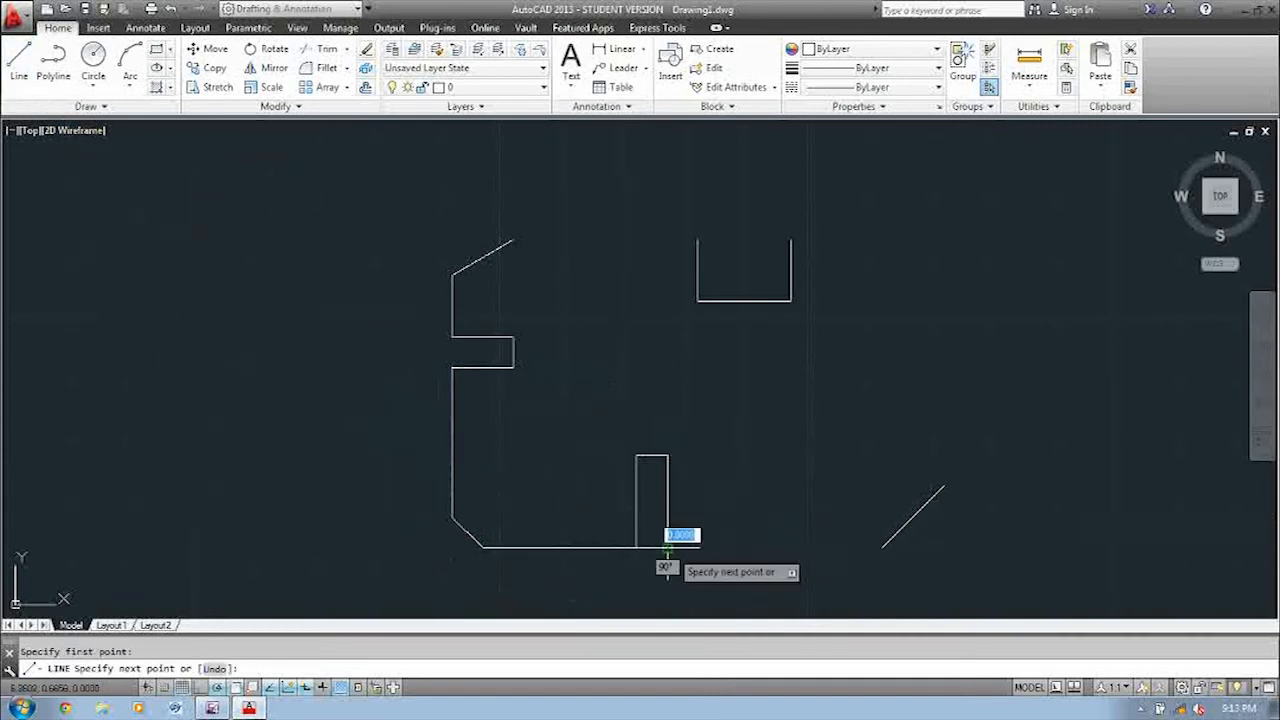
left_click(876, 548)
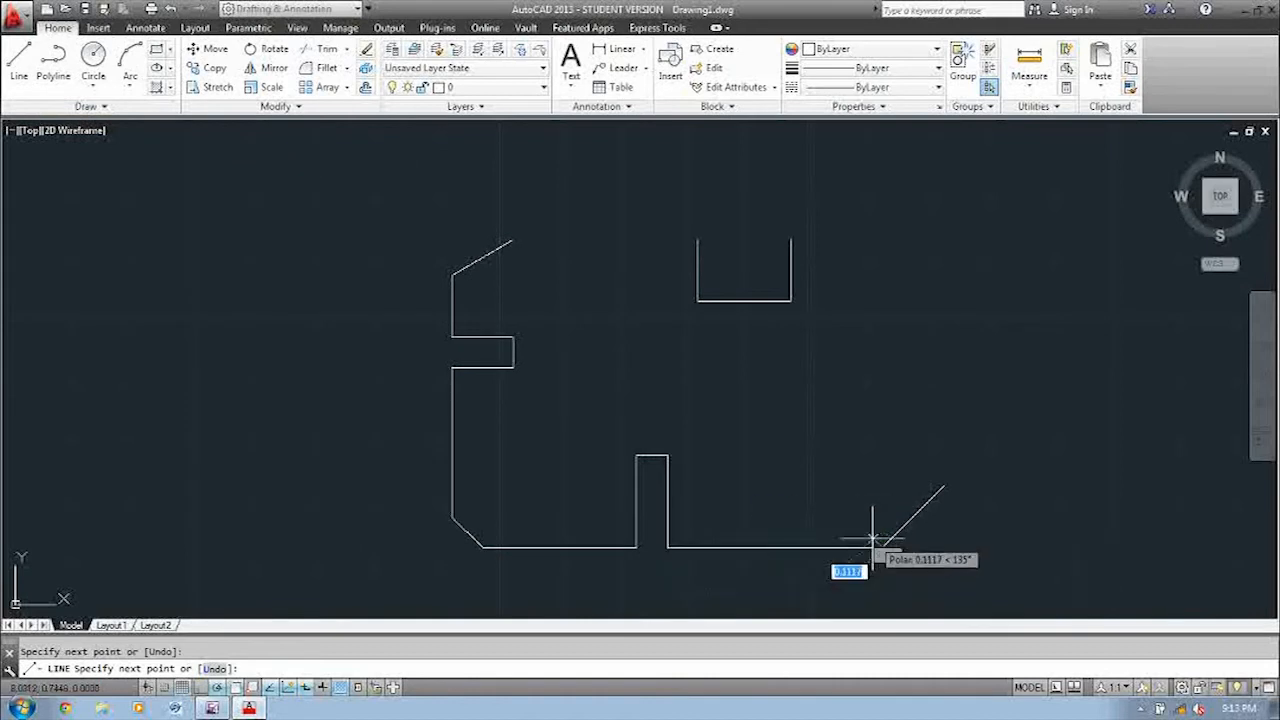
key("Return")
Draw the right edge from the lower-right angled line up to the top-edge level, continuing left to the top notch's right end.
left_click(20, 65)
left_click(946, 486)
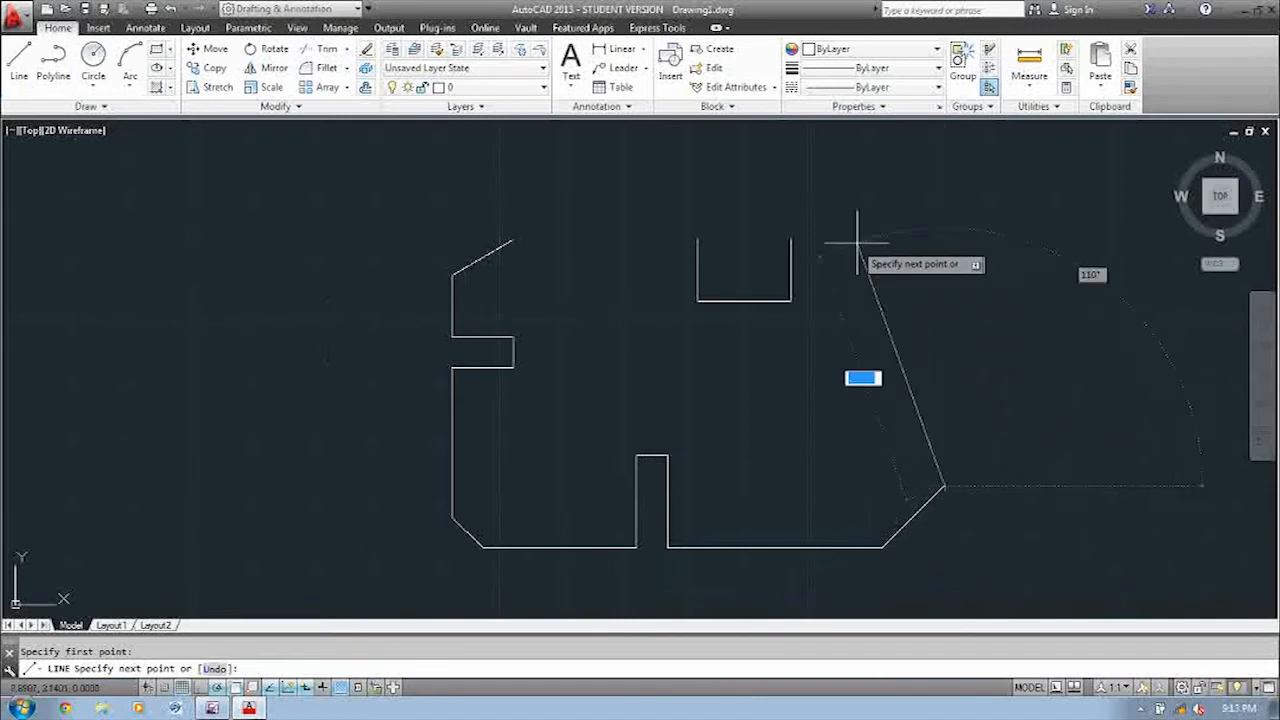
left_click(946, 240)
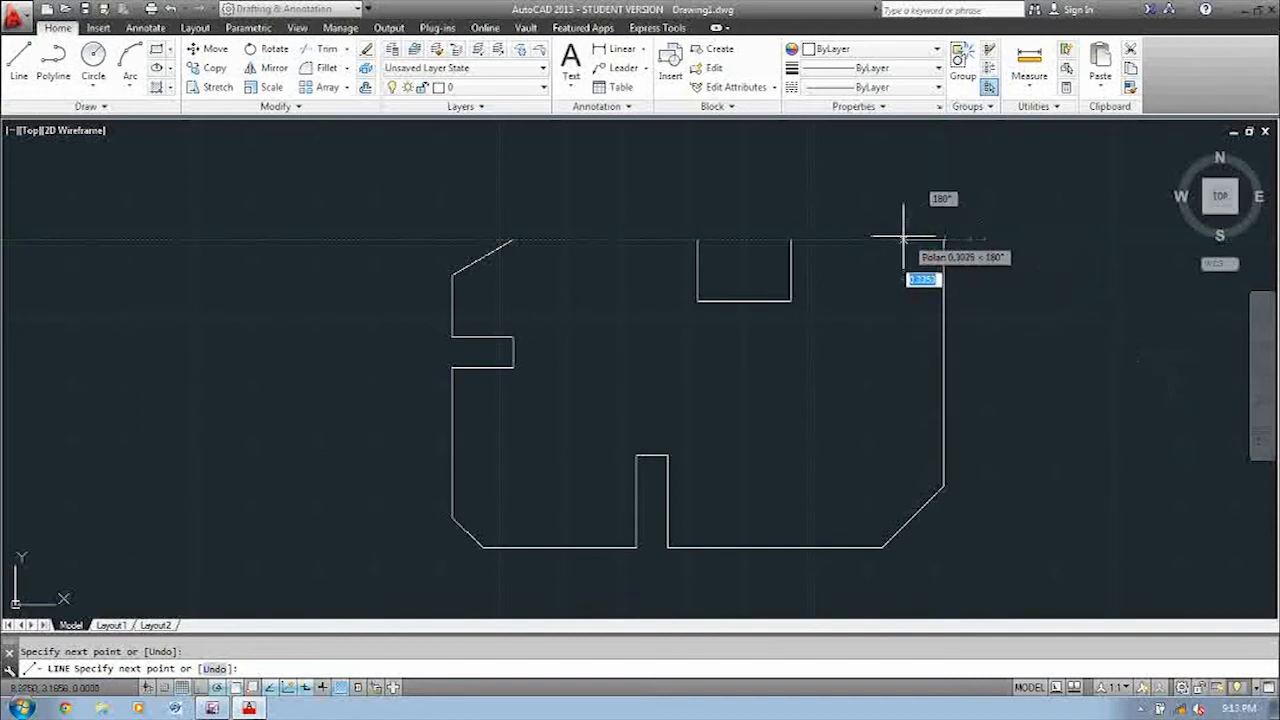
left_click(790, 240)
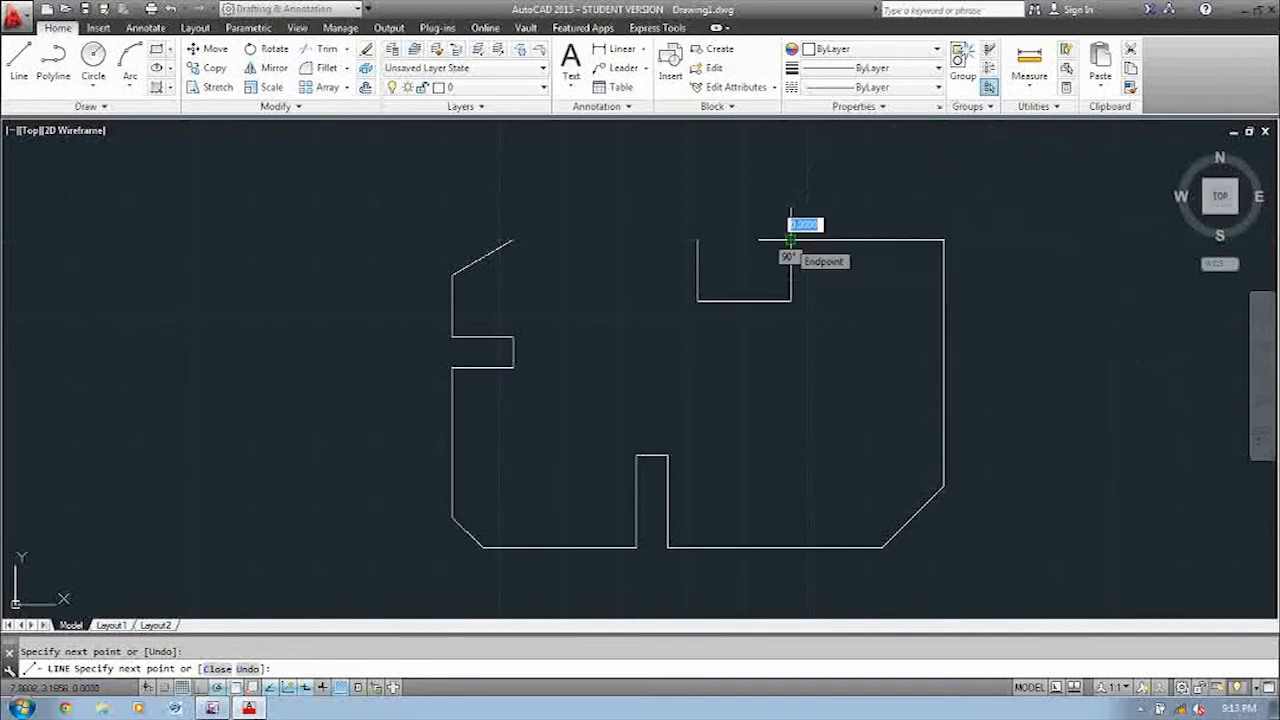
key("Return")
Close the outline with a line from the top notch's left end to the upper-left angled line.
left_click(28, 72)
left_click(697, 240)
left_click(512, 240)
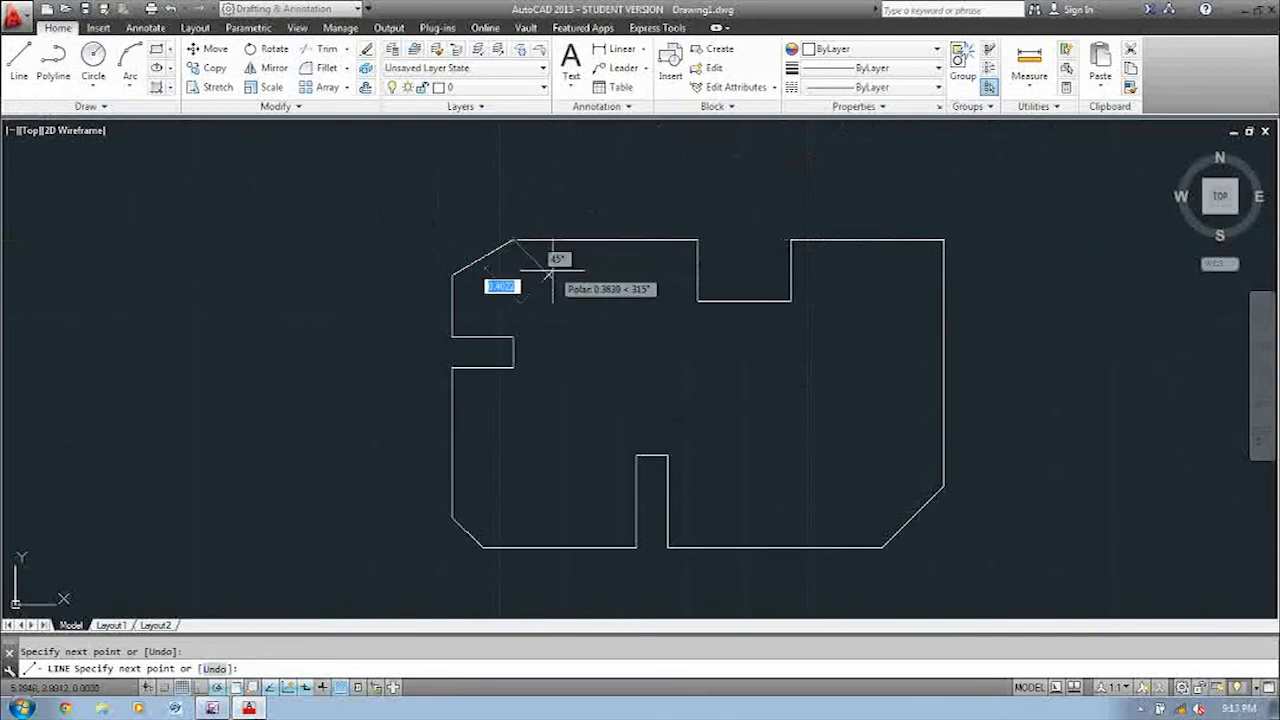
key("Return")
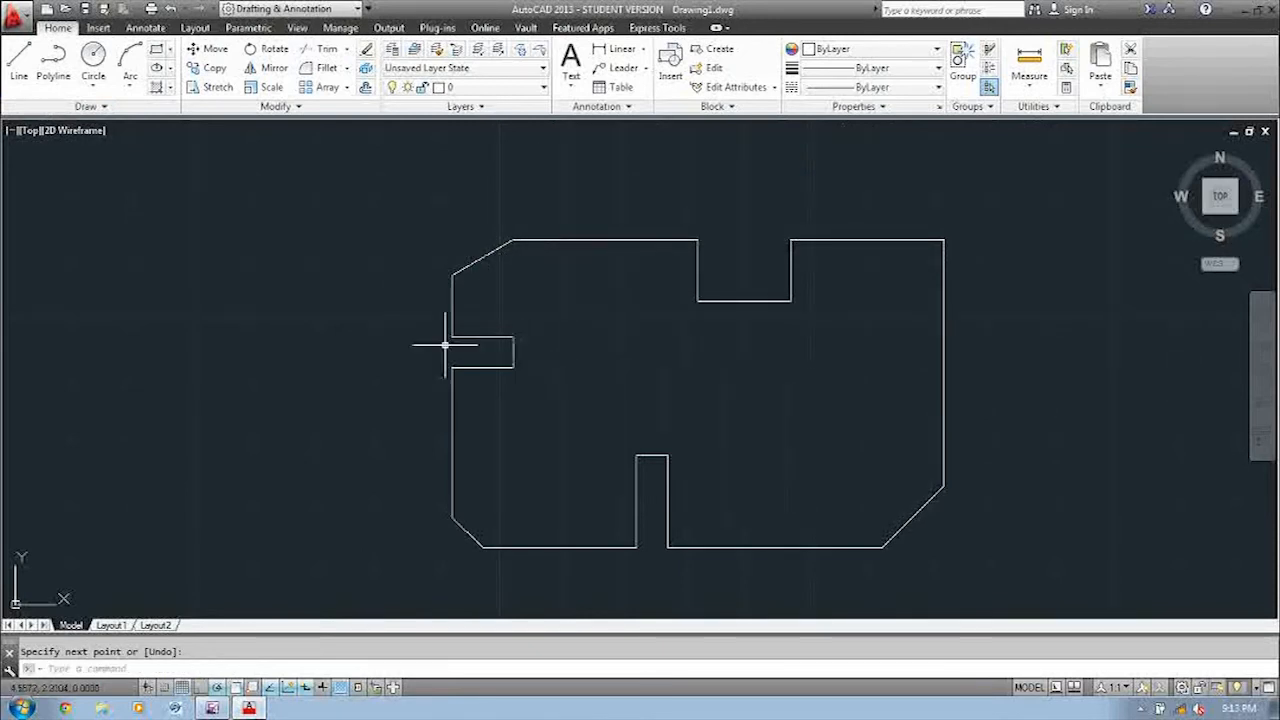
Save the drawing to the Desktop under the file name Chapter 3 problem 13.dwg.
left_click(18, 24)
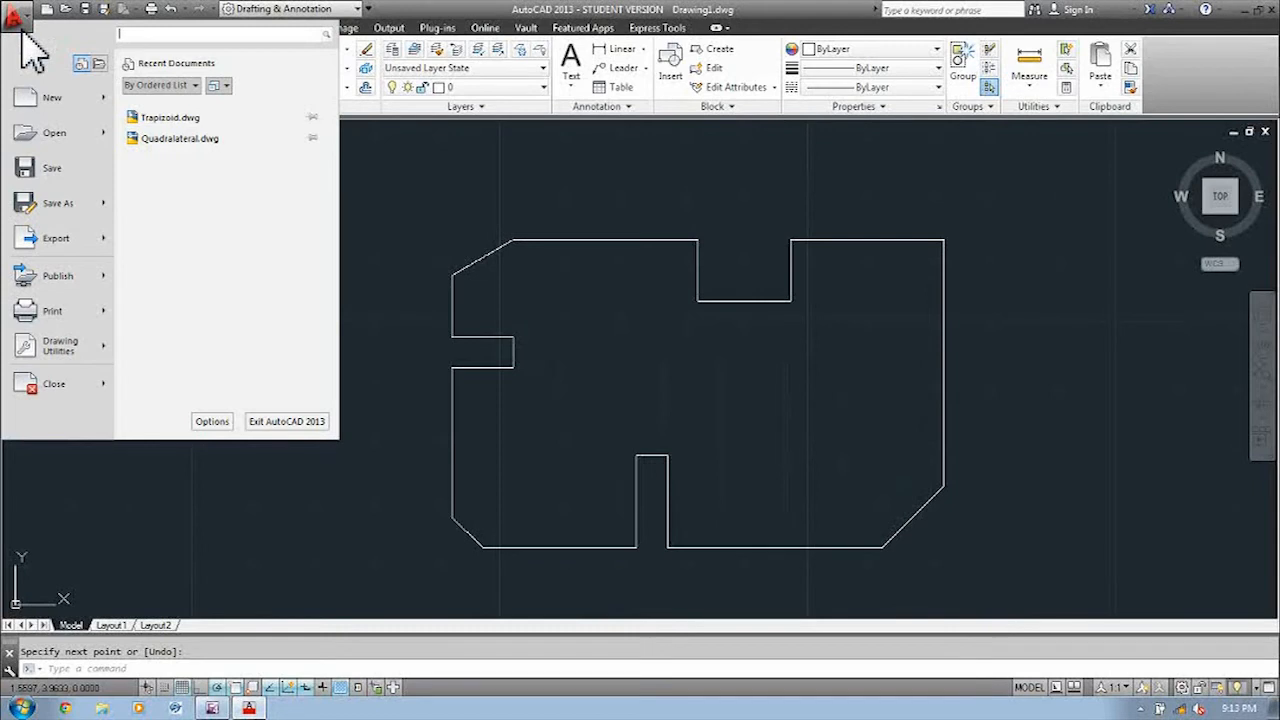
left_click(51, 214)
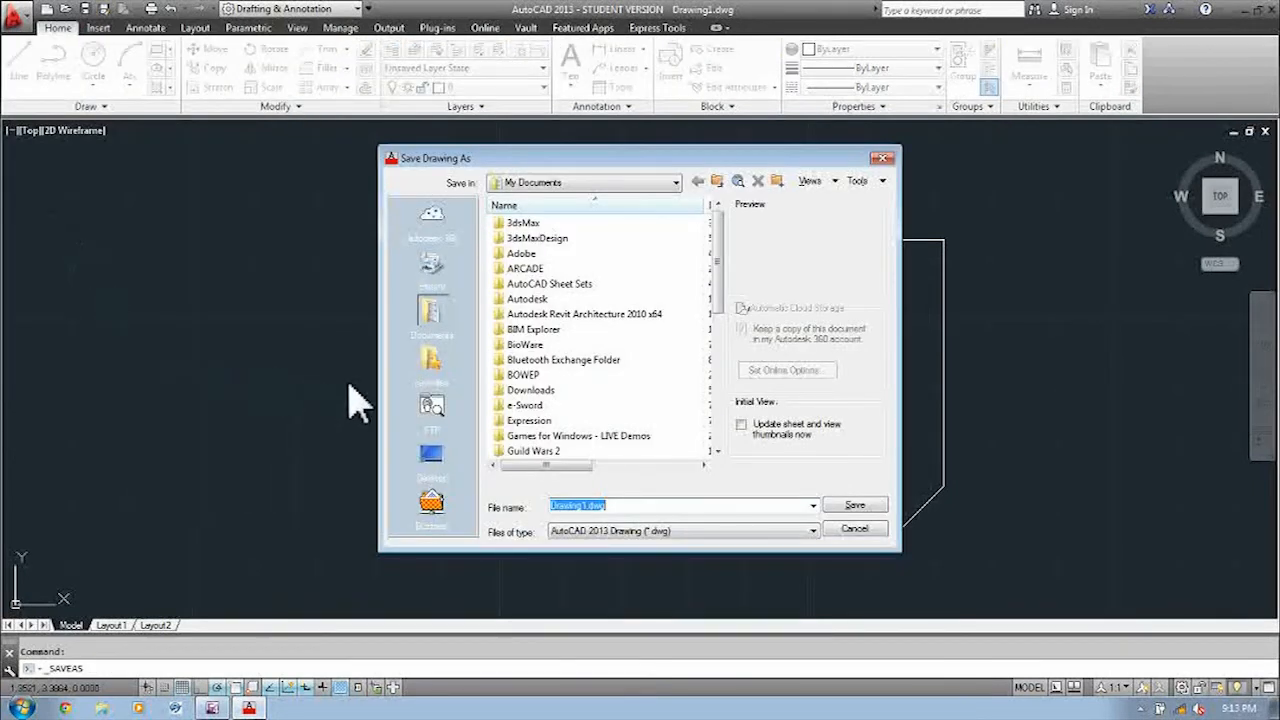
left_click(431, 458)
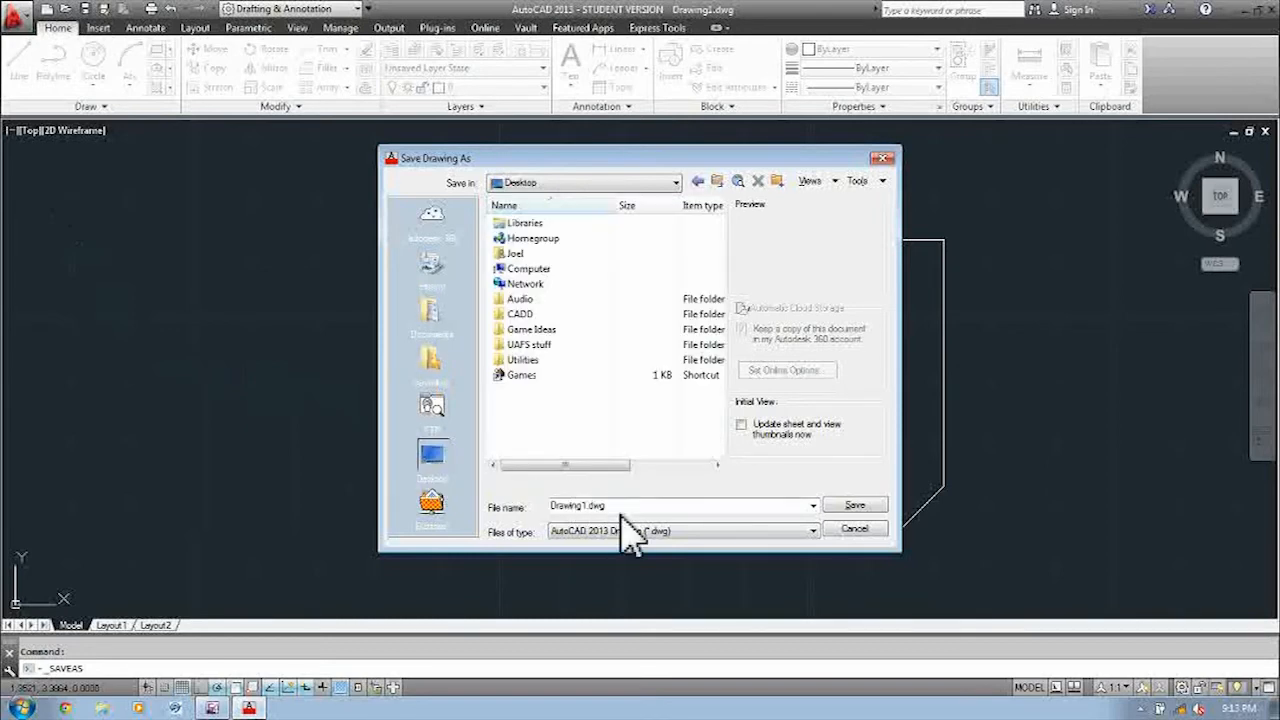
double_click(593, 505)
left_click(590, 507)
left_click_drag(590, 507, 504, 503)
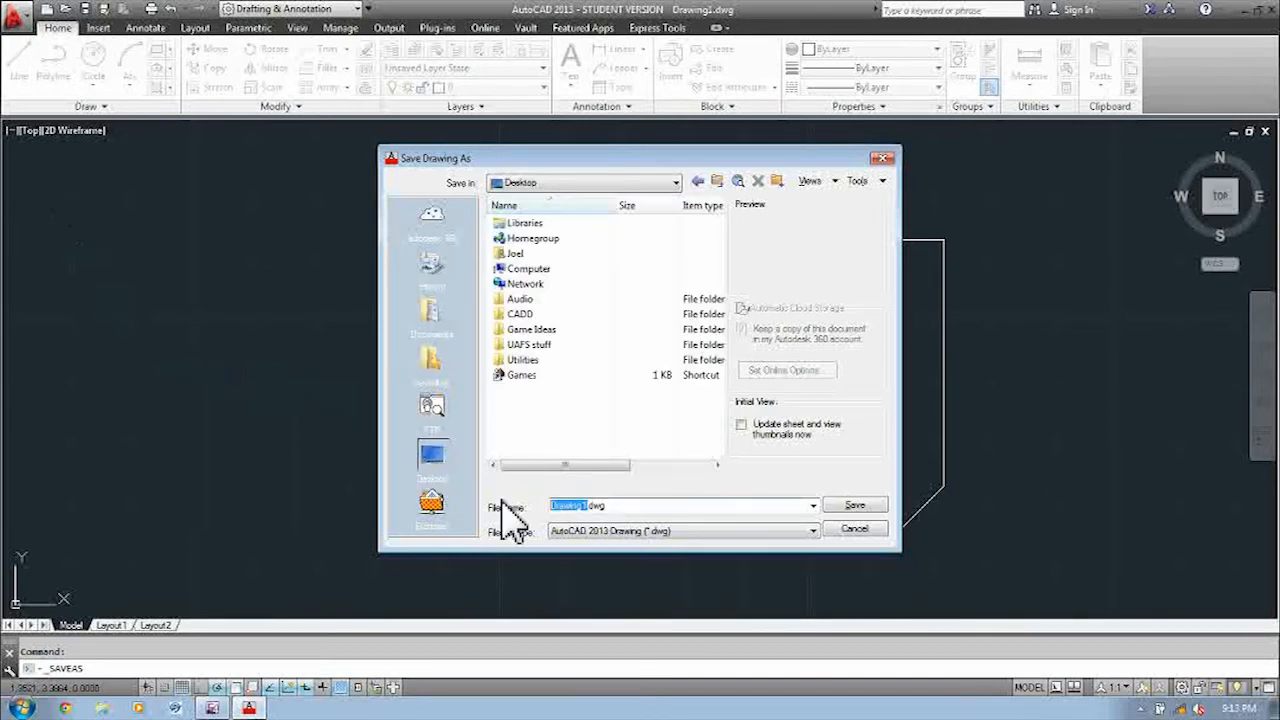
type("Chapter")
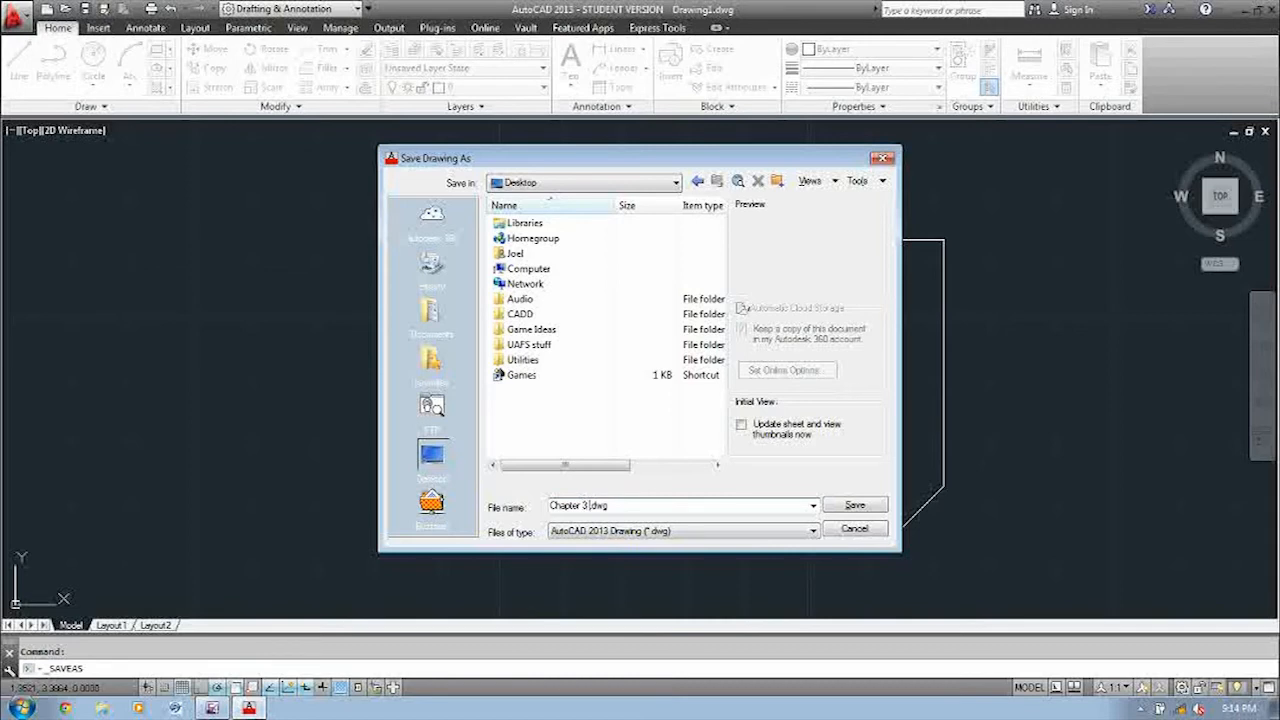
type("3 problem 13")
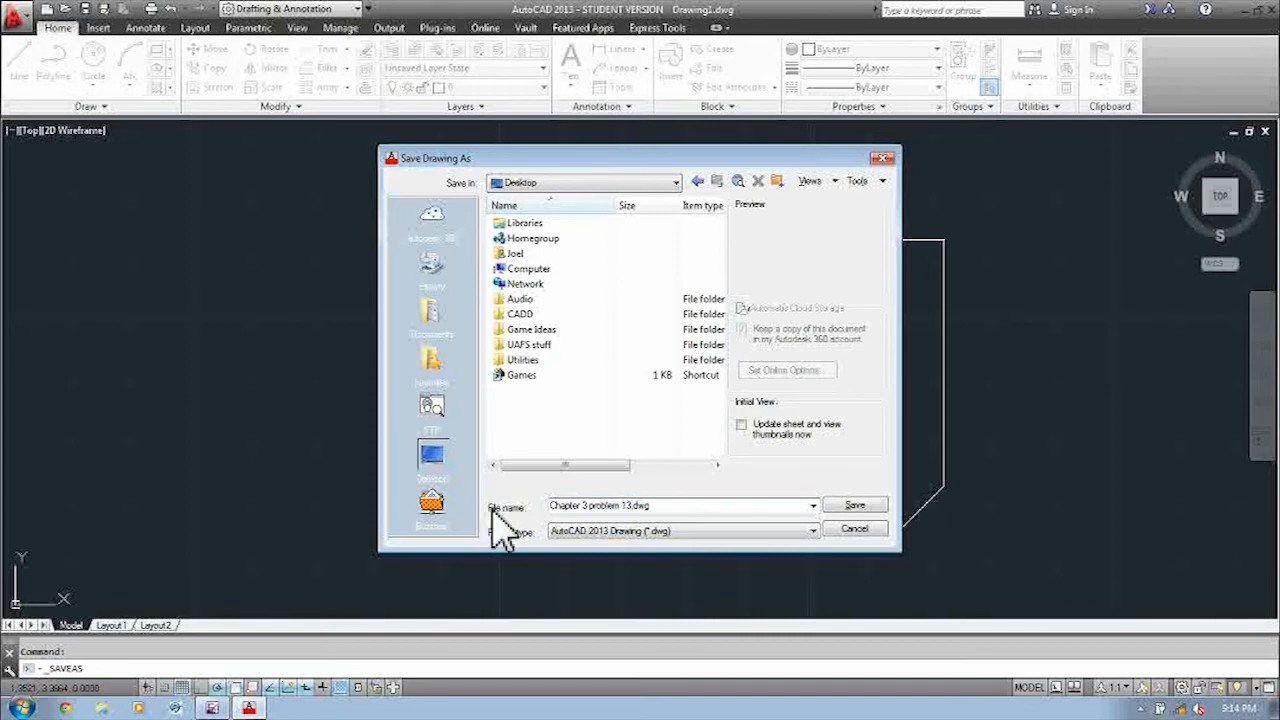
left_click(855, 507)
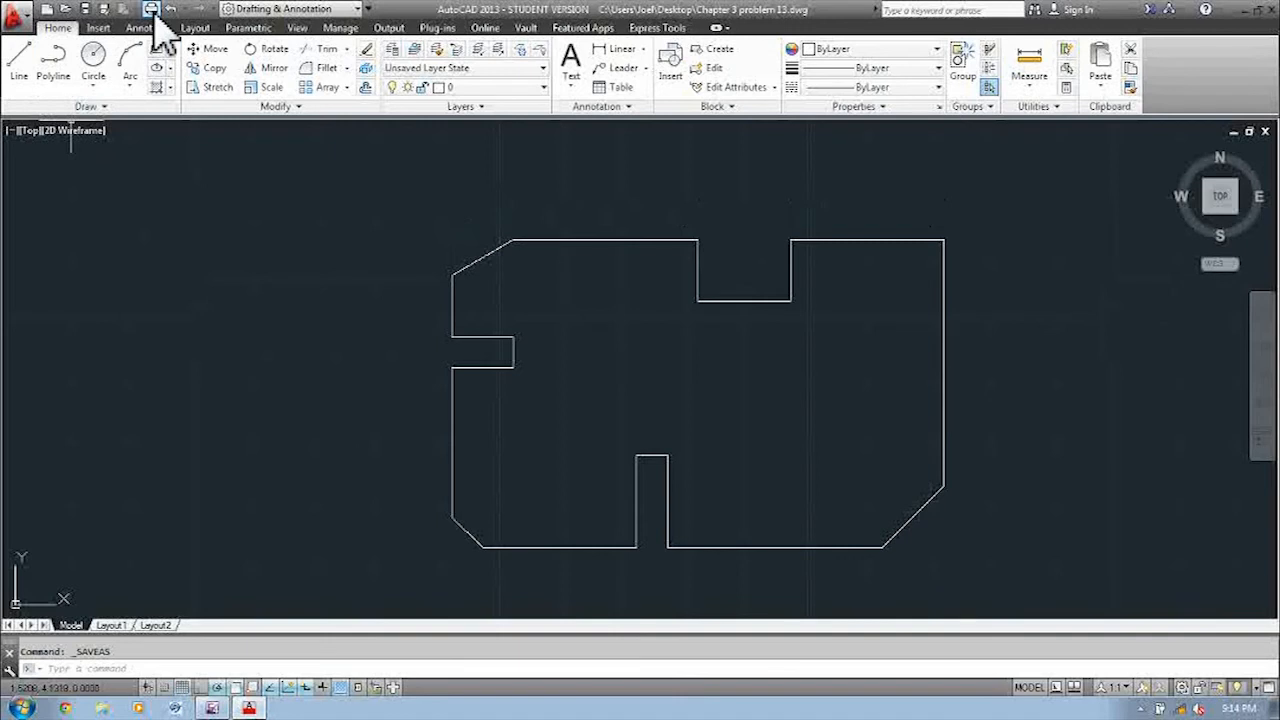
Start a plot of the drawing and choose DWG To PDF.pc3 as the plotter.
left_click(15, 20)
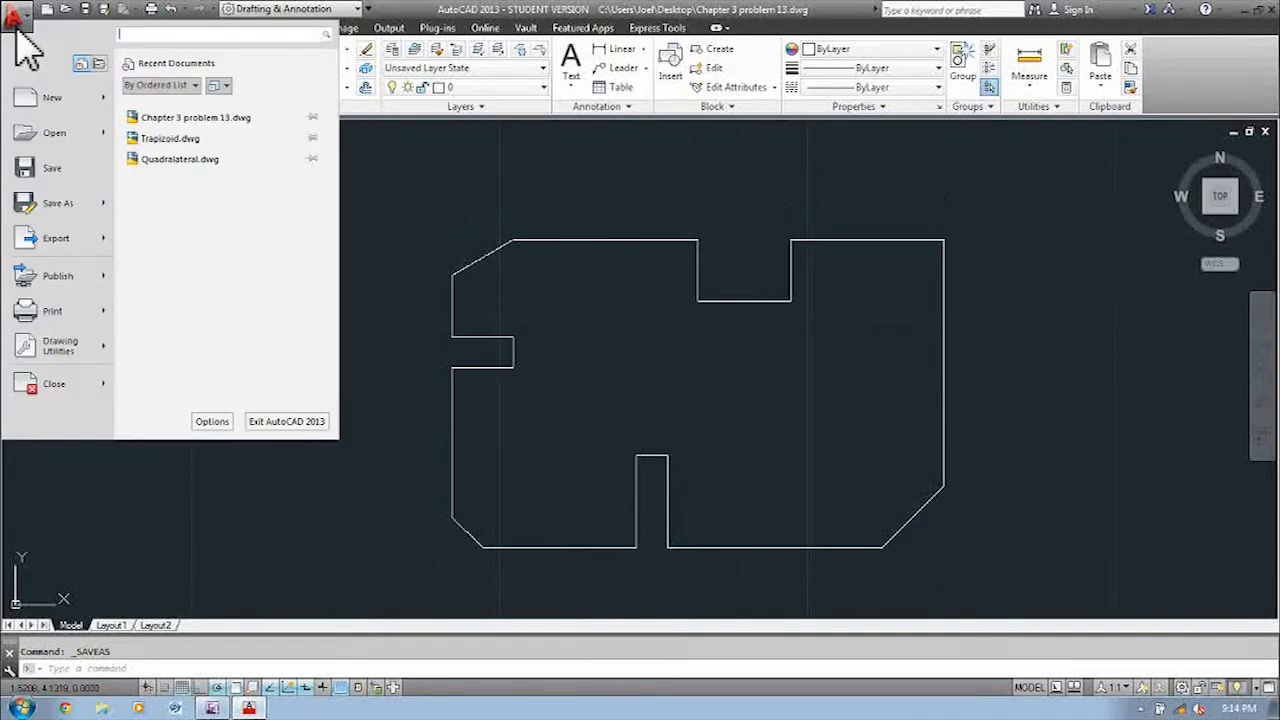
left_click(66, 303)
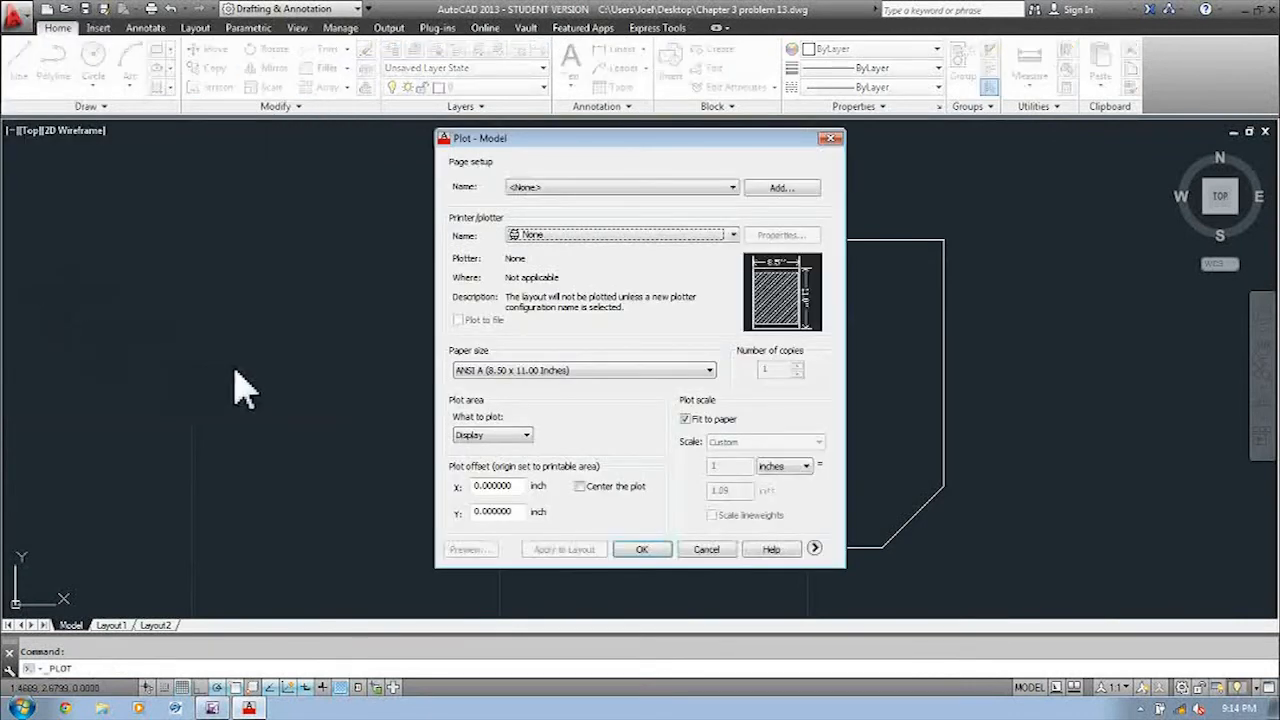
left_click(609, 236)
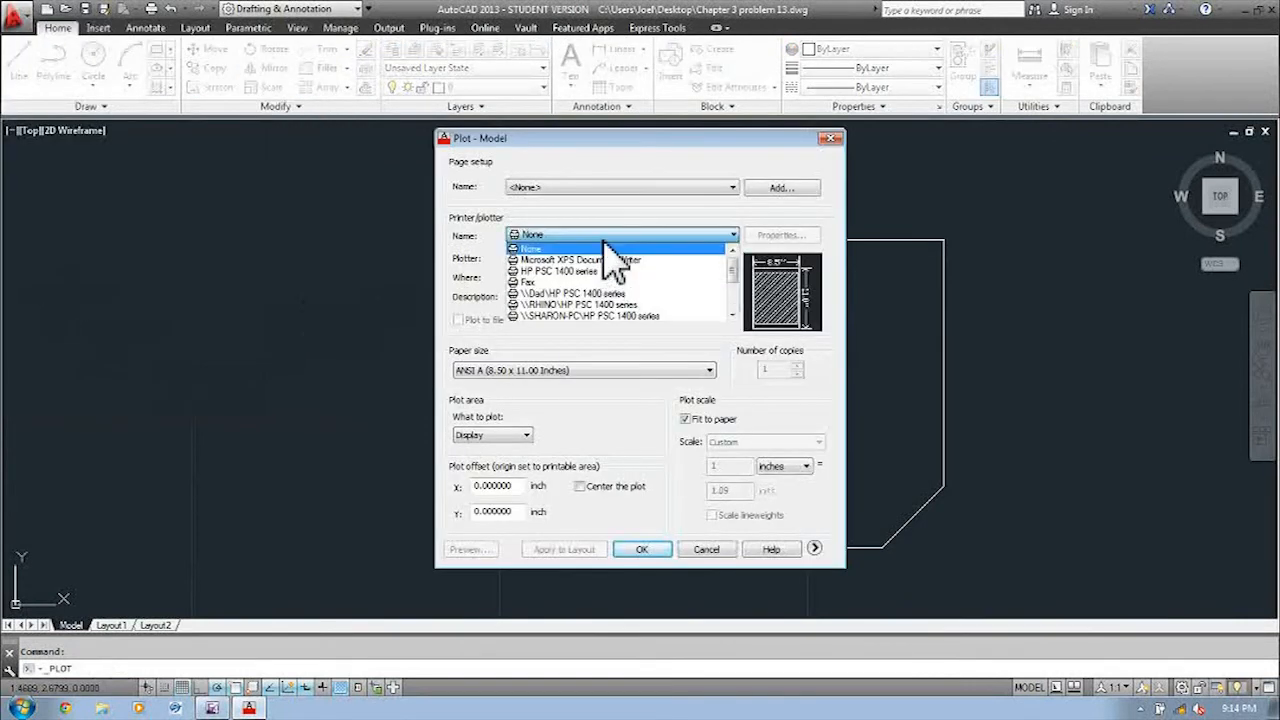
scroll(645, 300, "down", 2)
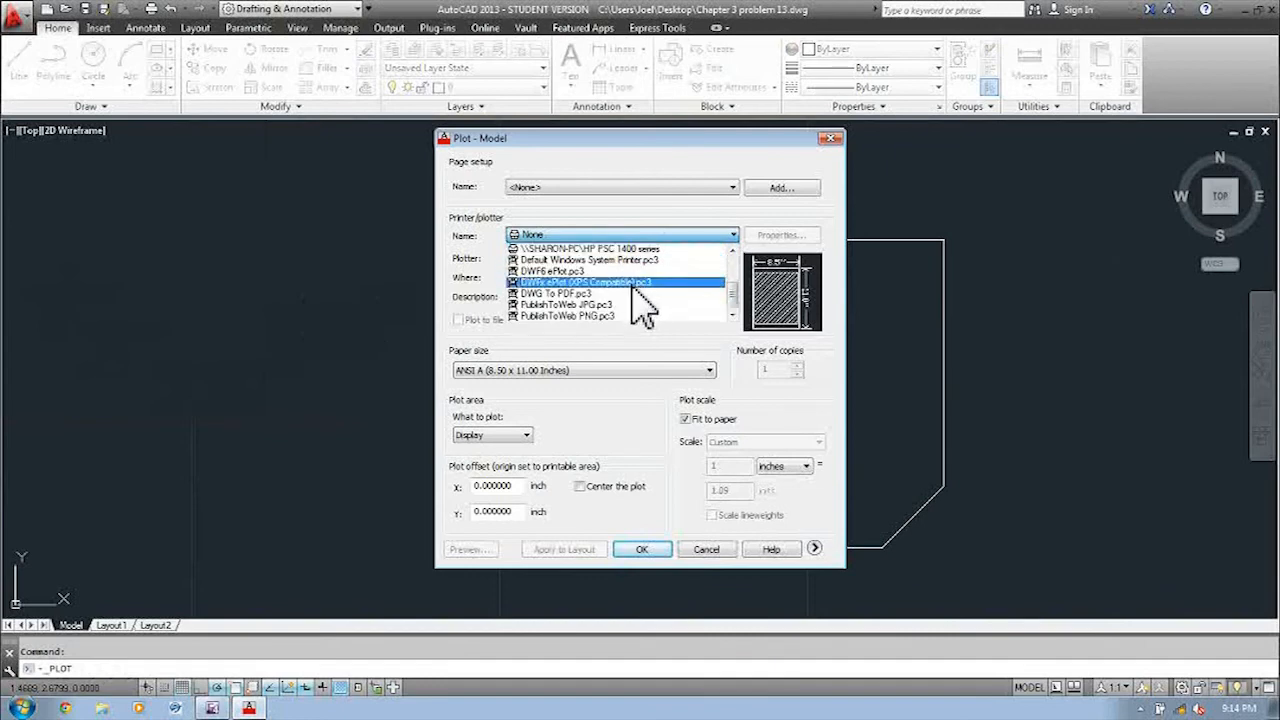
left_click(595, 293)
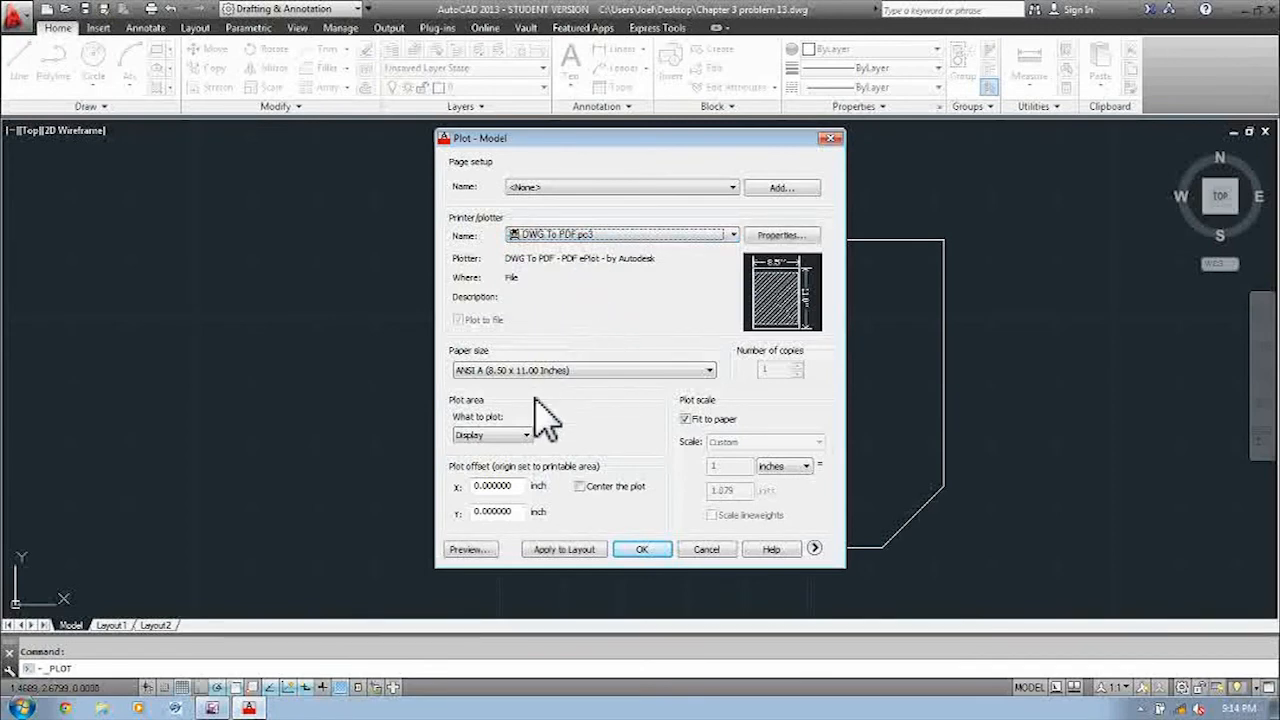
Set the plot area to a window enclosing the whole plate outline with some margin, and preview the plot.
left_click(524, 437)
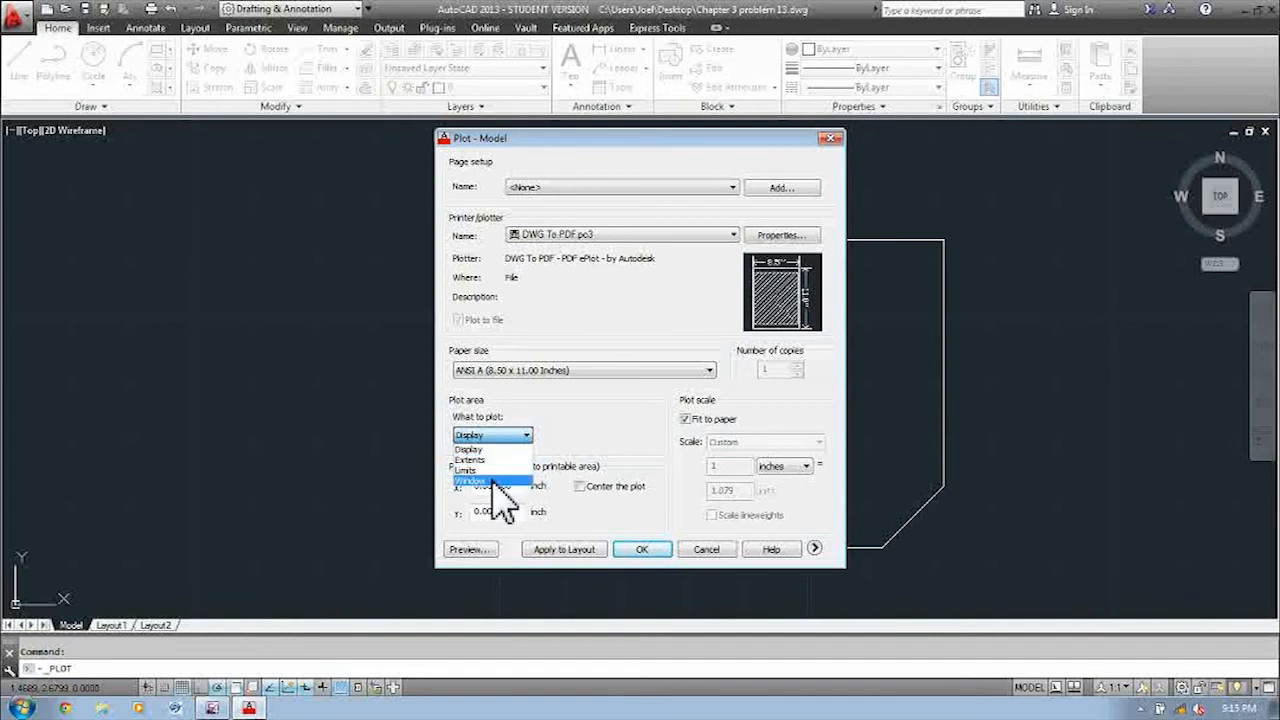
left_click(491, 482)
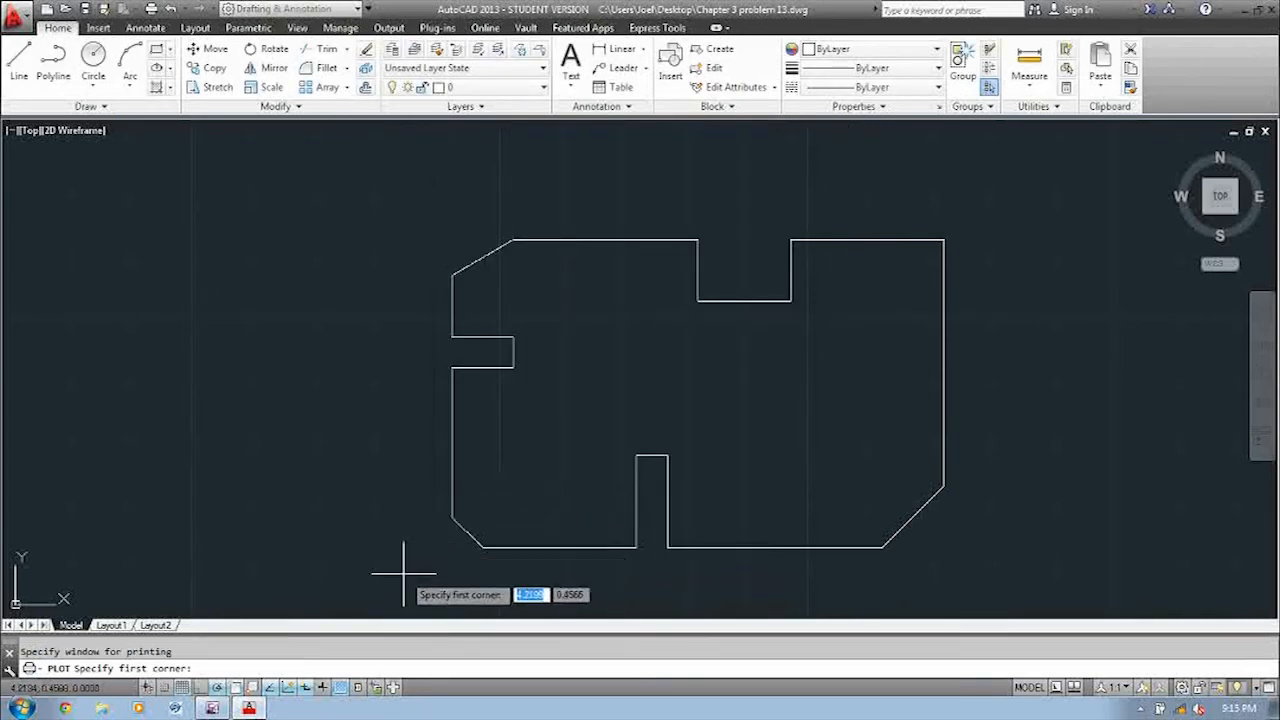
left_click(377, 600)
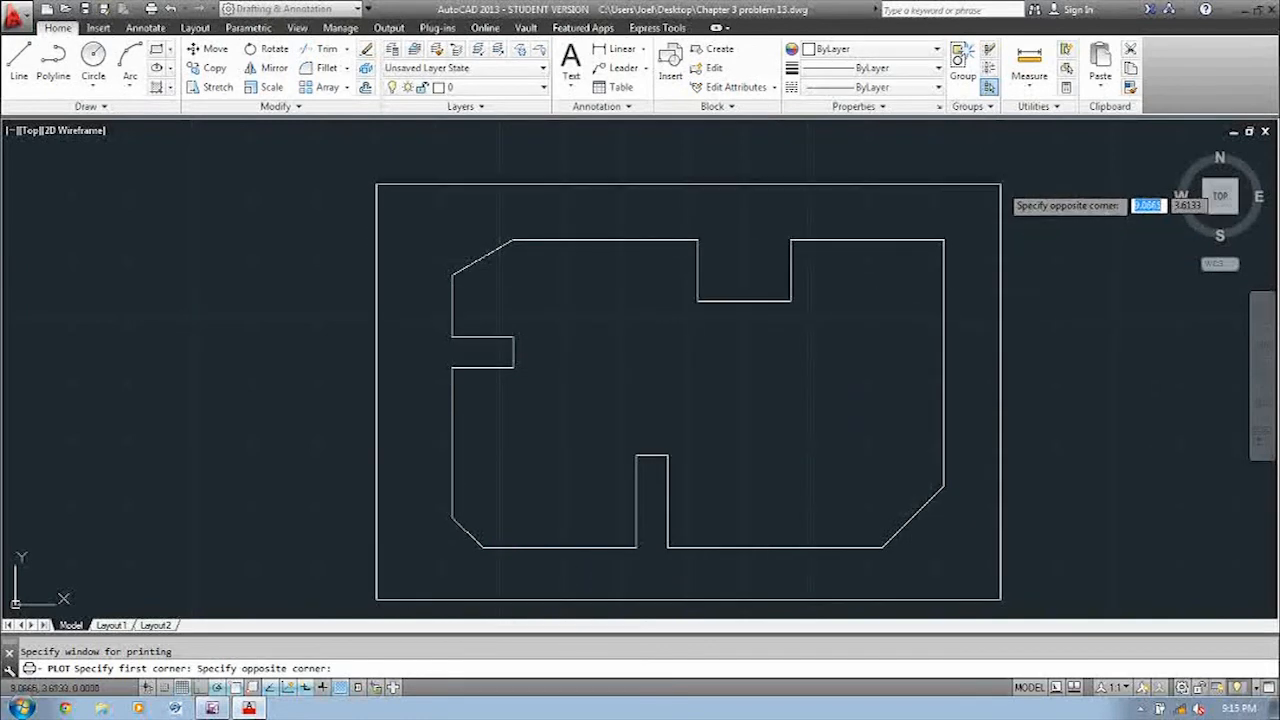
left_click(1000, 184)
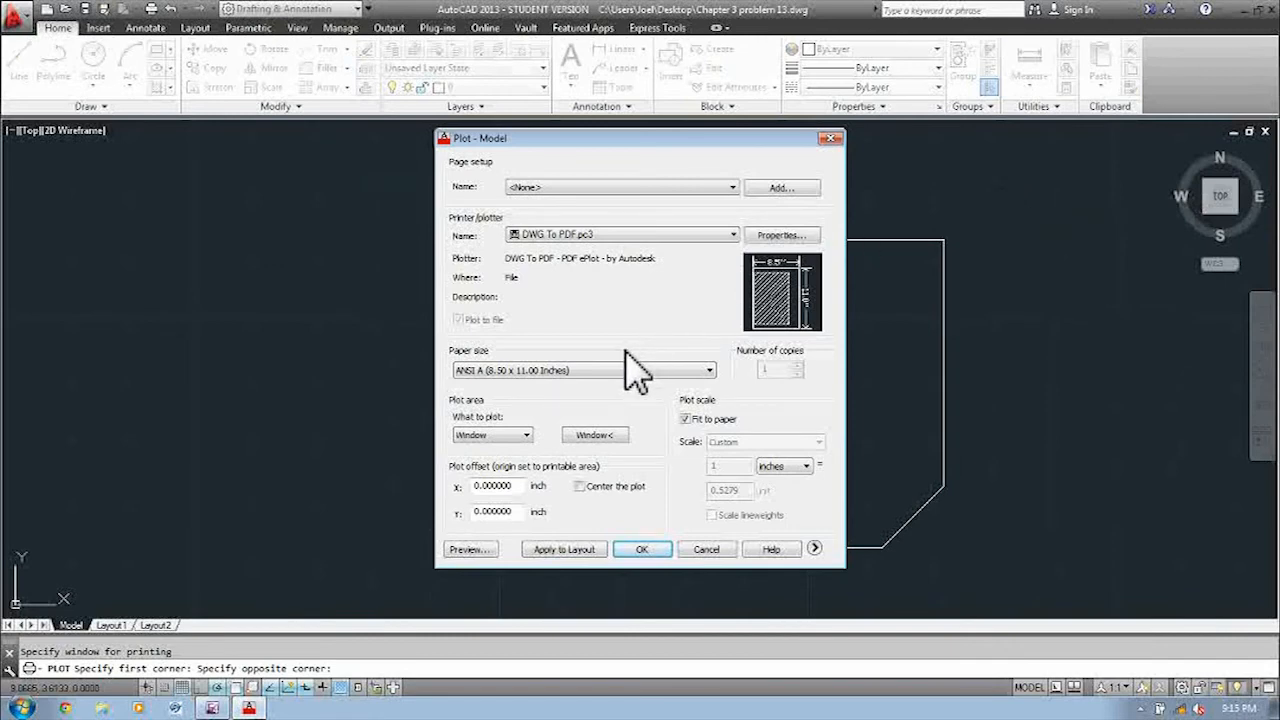
left_click(484, 550)
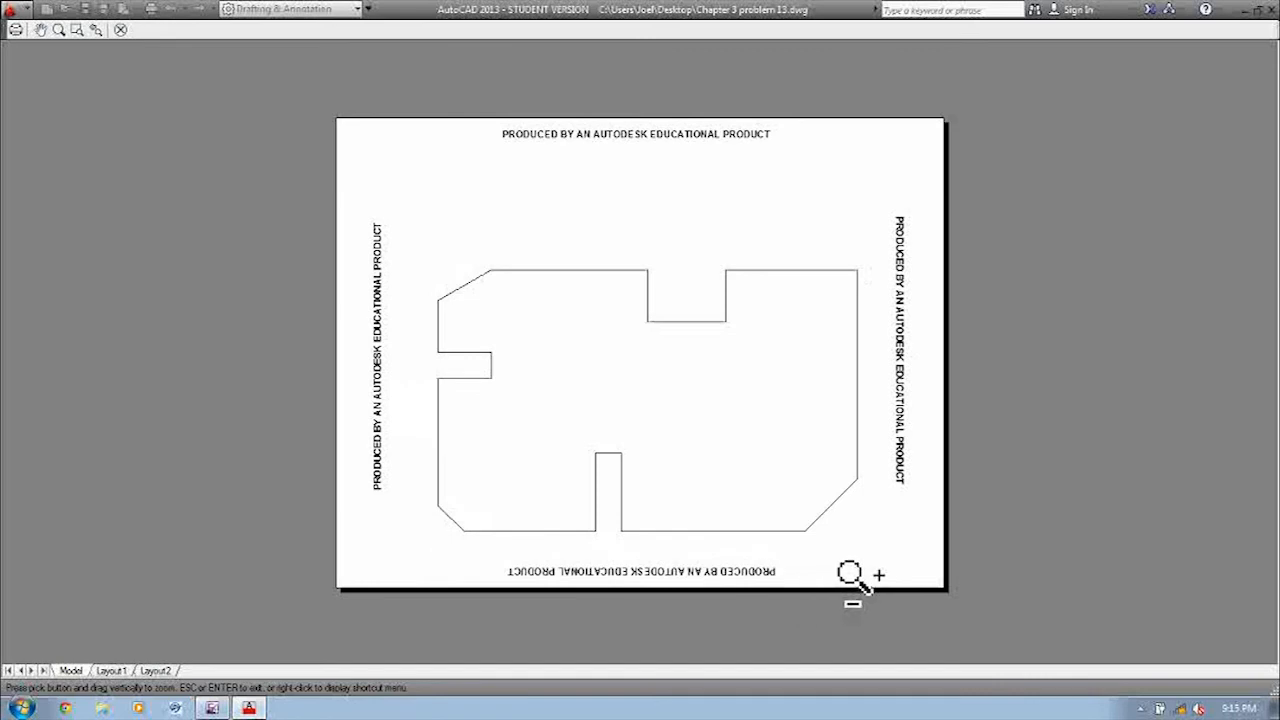
left_click(121, 30)
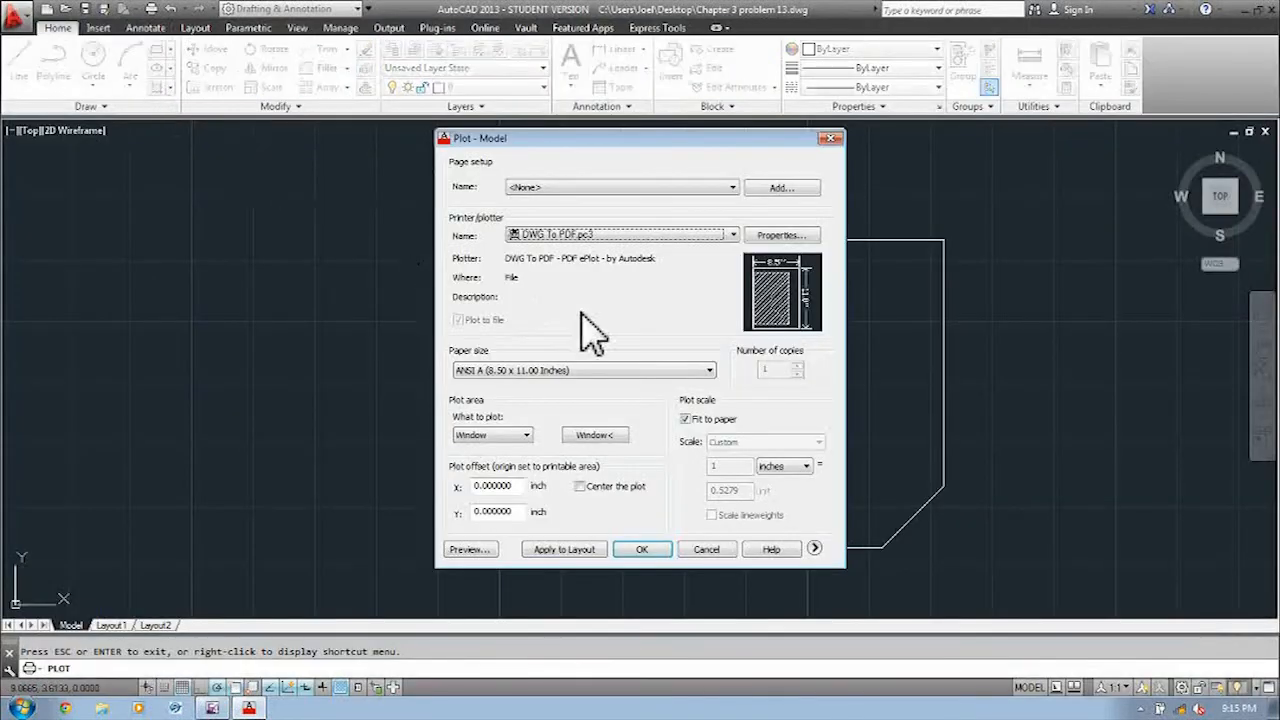
Plot the drawing to the Desktop as Chapter 3 problem 13.pdf, removing the -Model suffix from the file name.
left_click(643, 551)
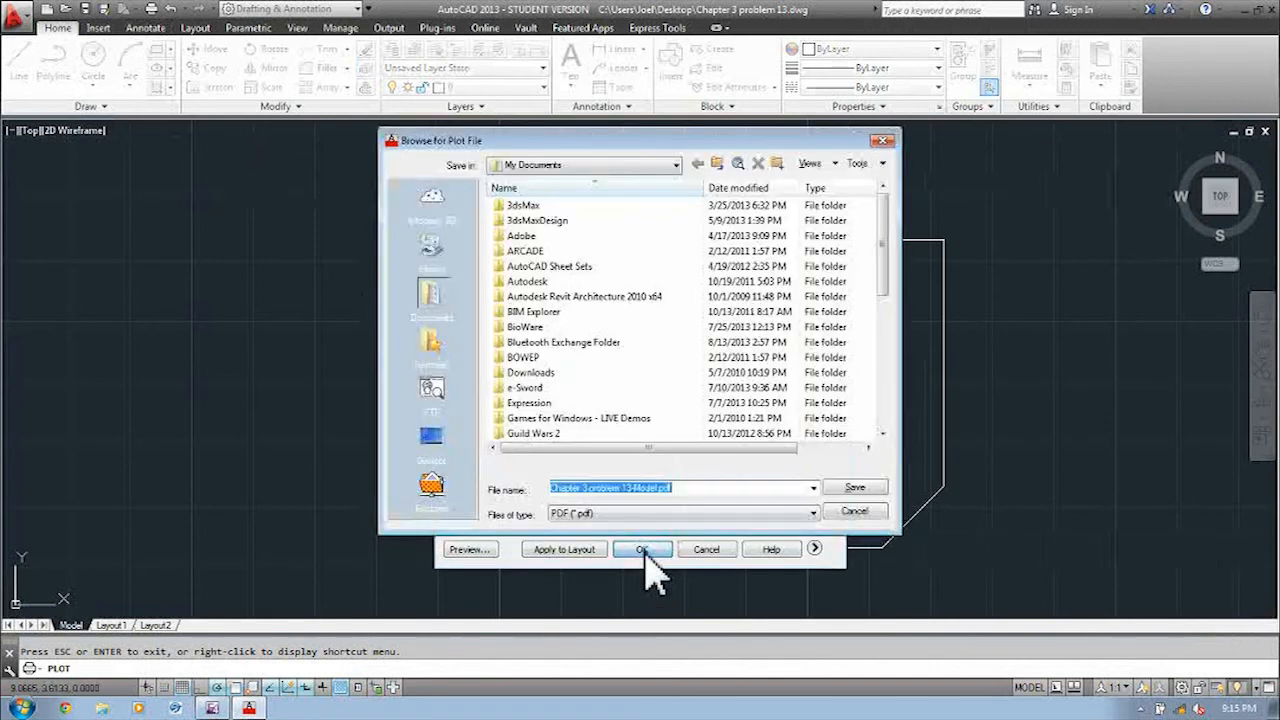
left_click(431, 440)
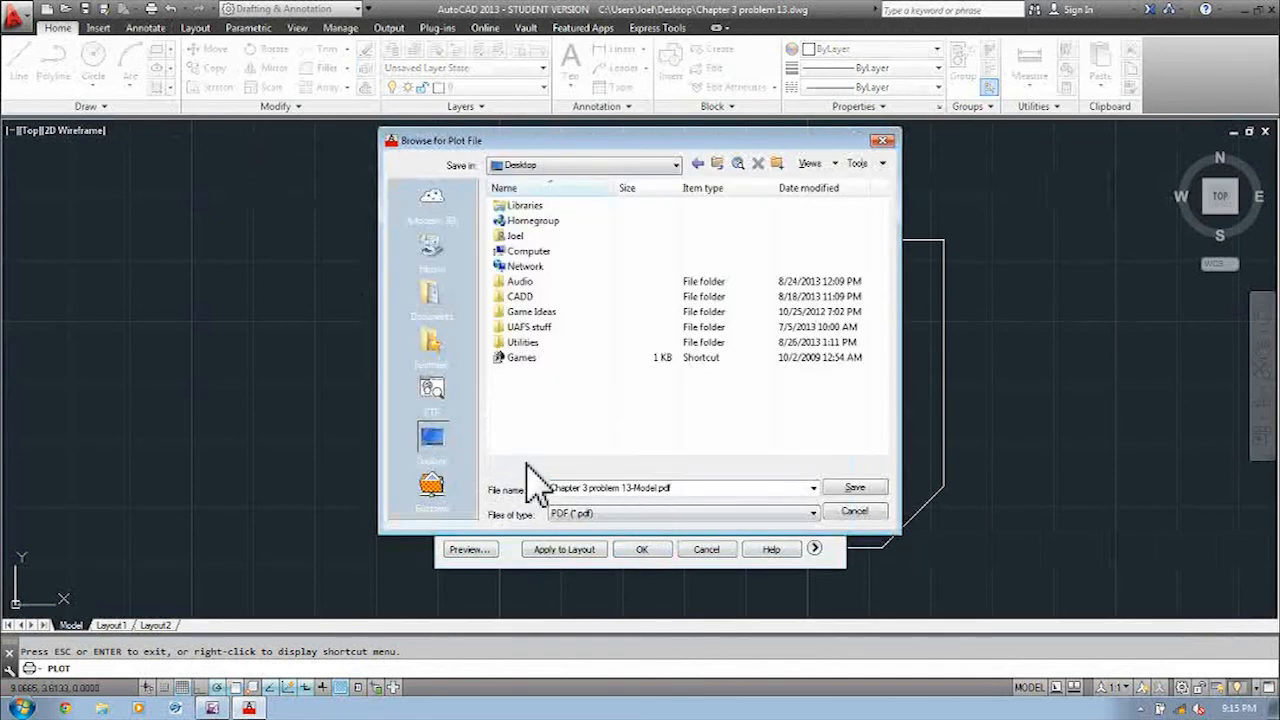
left_click(640, 488)
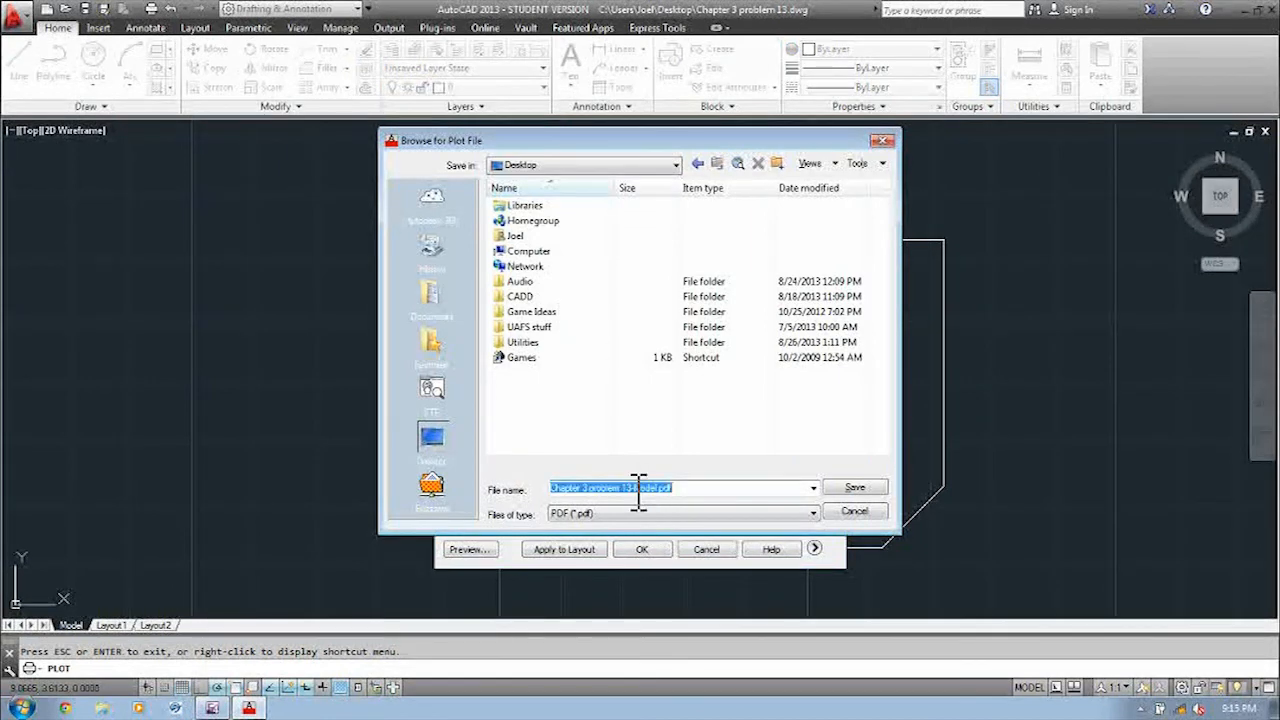
double_click(641, 487)
left_click_drag(655, 495, 663, 495)
key("BackSpace")
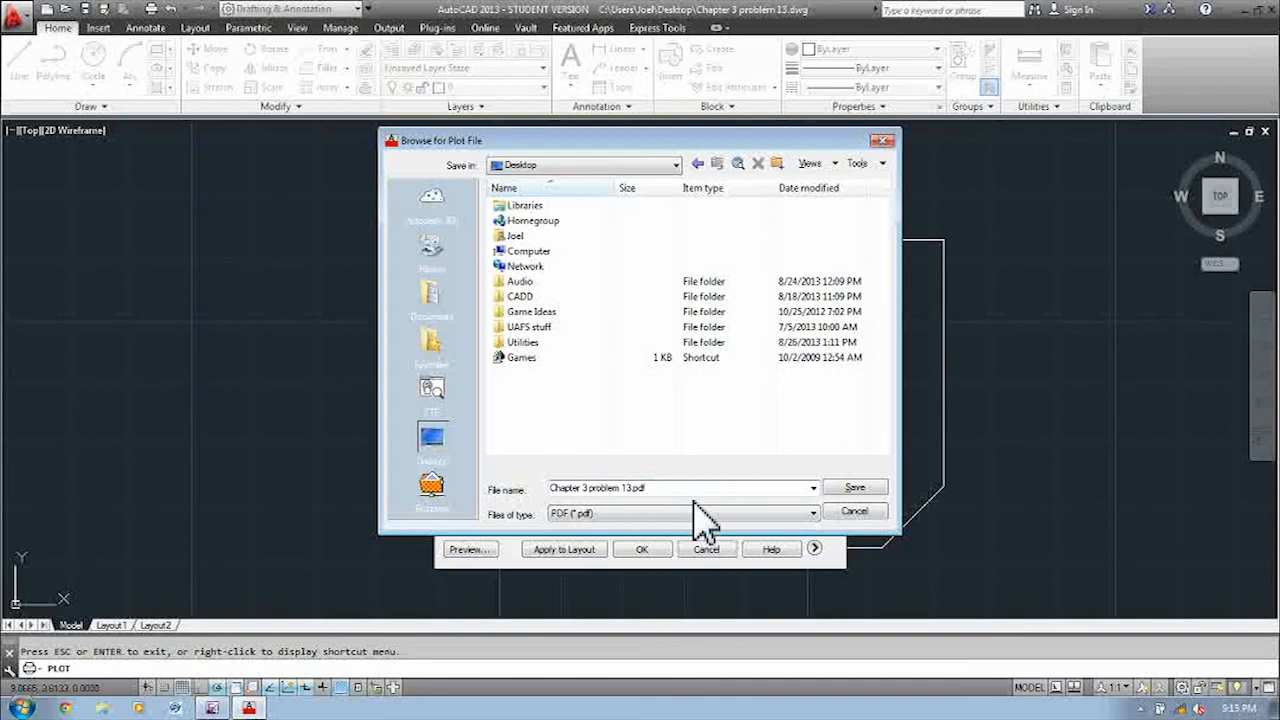
left_click(846, 489)
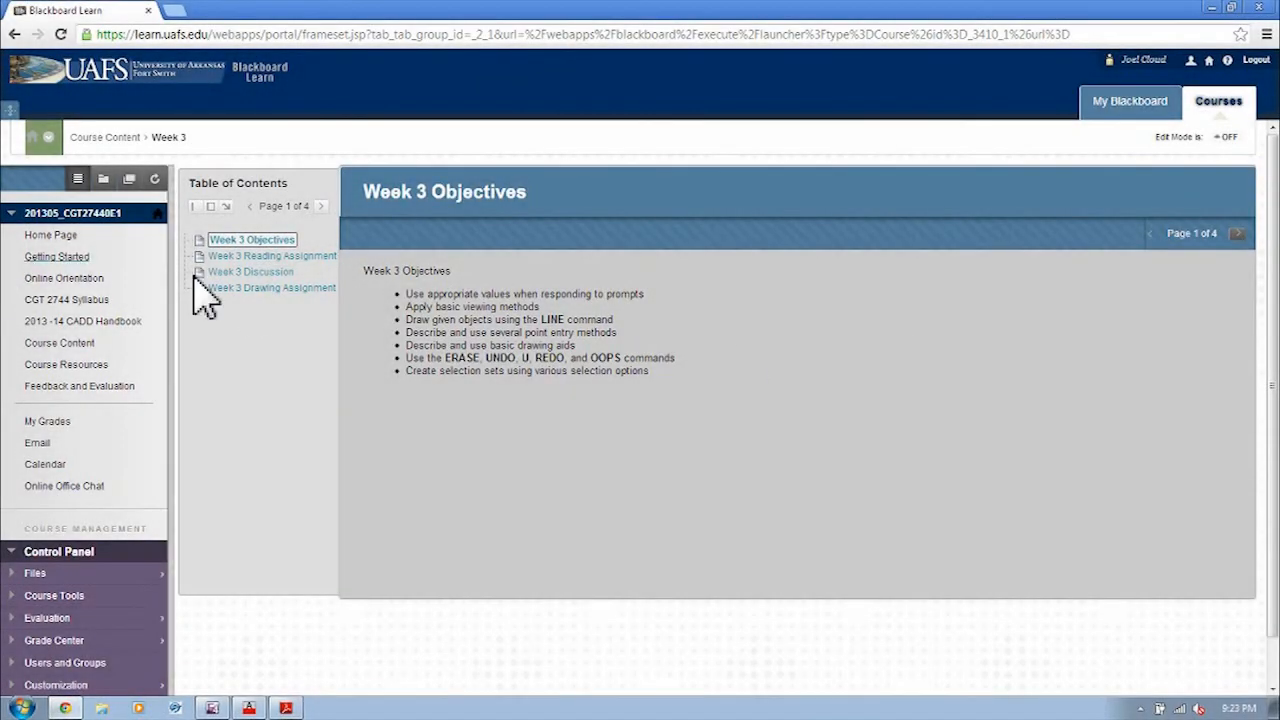
In Blackboard Learn, open the Week 3 Drawing Assignment and attach the Chapter 3 problem 13 PDF from the Desktop.
left_click(253, 290)
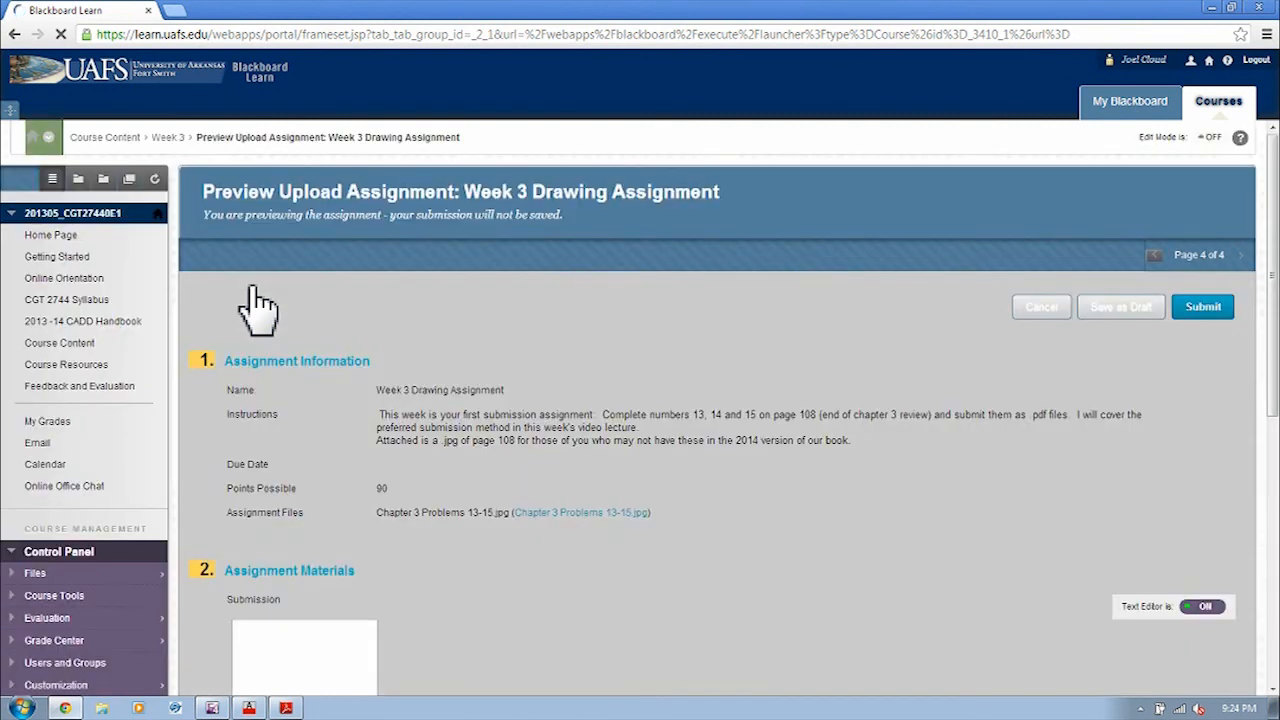
scroll(918, 360, "down", 5)
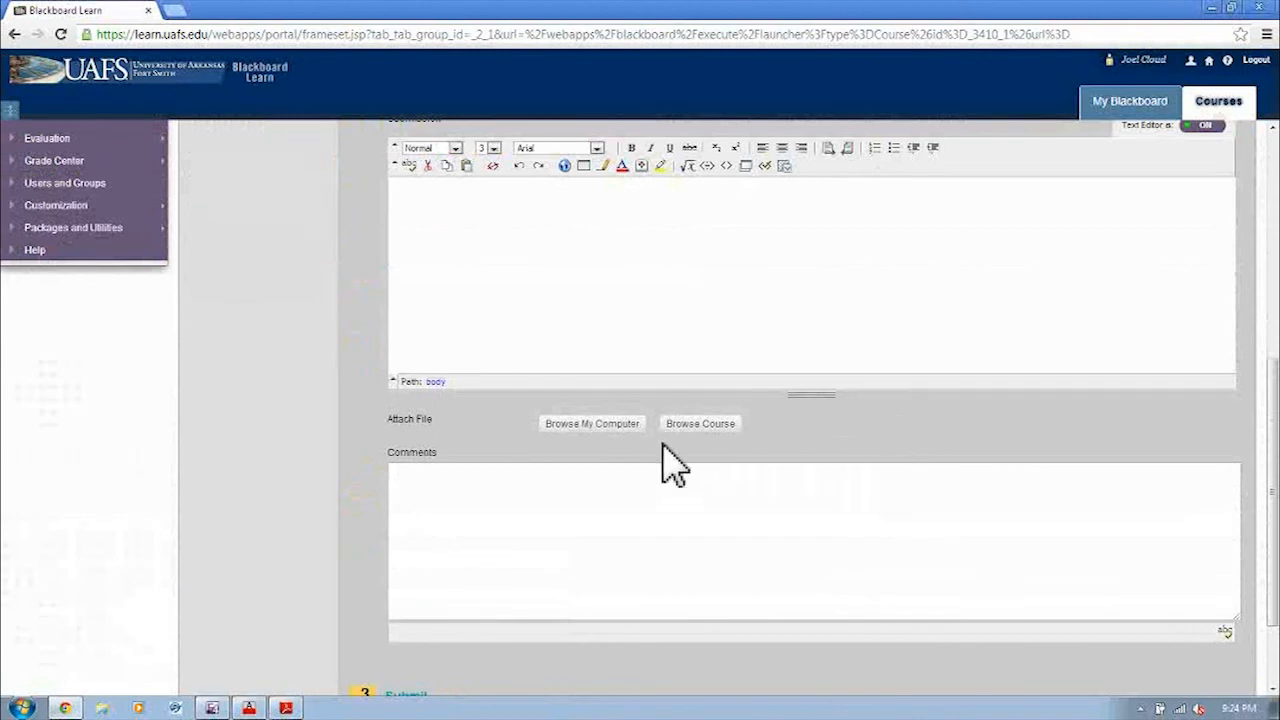
left_click(600, 428)
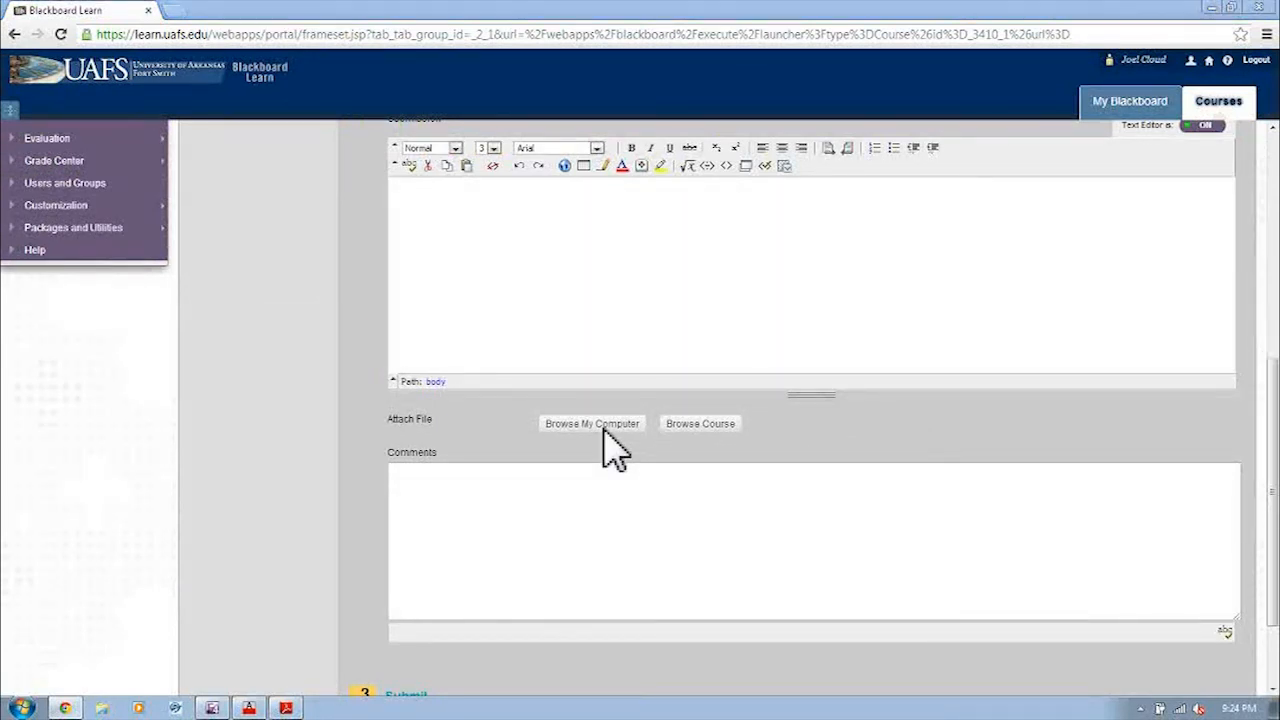
left_click(90, 253)
scroll(90, 190, "up", 3)
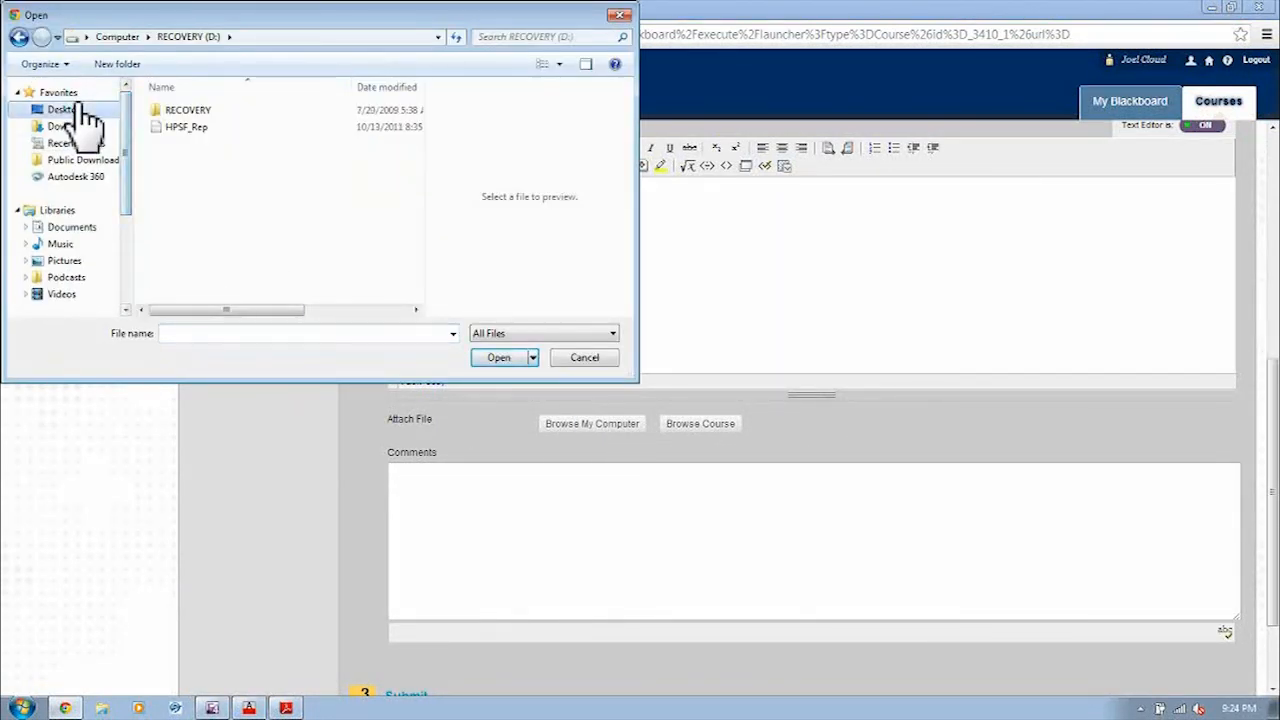
left_click(66, 110)
left_click_drag(423, 166, 420, 305)
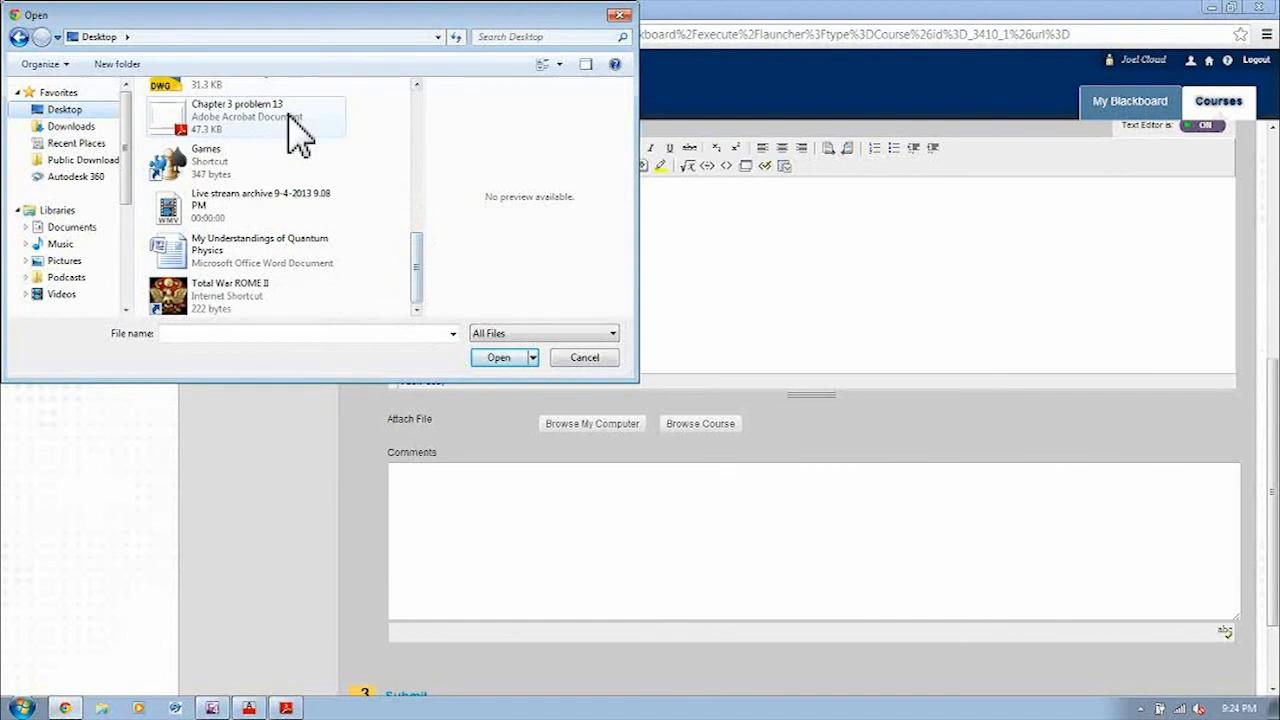
left_click(294, 114)
left_click(503, 362)
Submit the Week 3 Drawing Assignment, review its submission history and return to the Week 3 content.
scroll(580, 415, "down", 3)
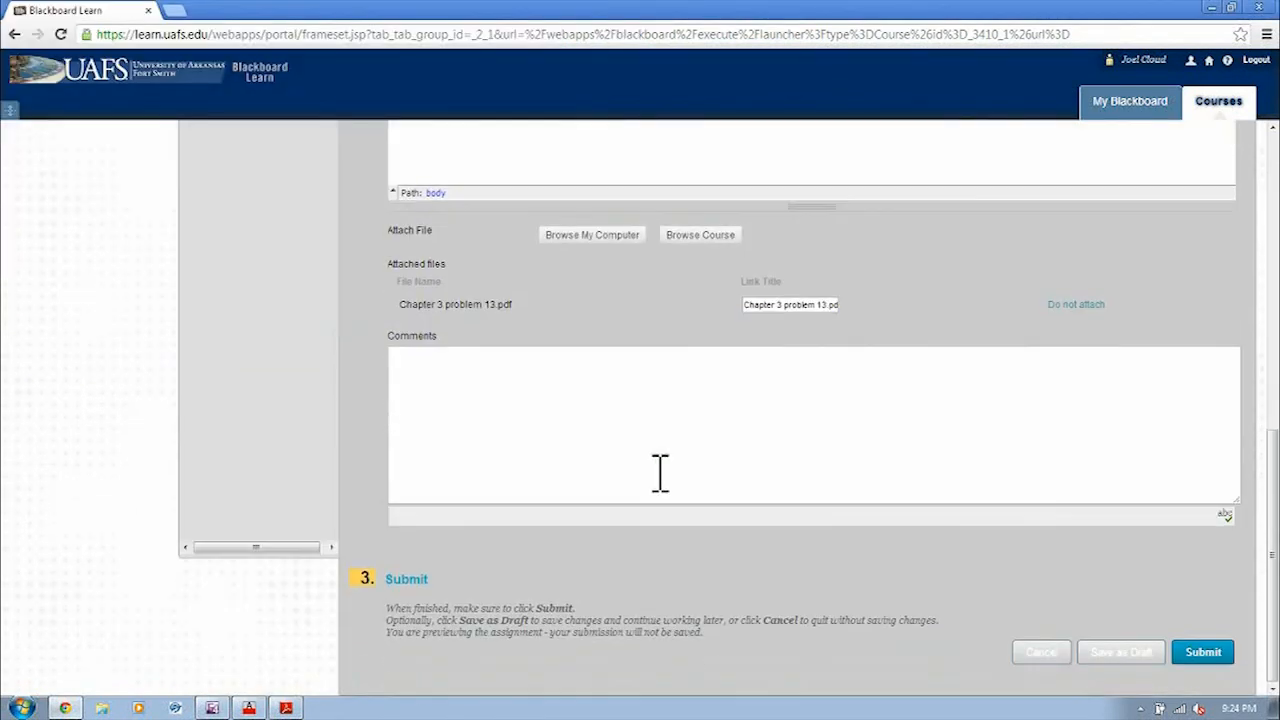
left_click(1205, 655)
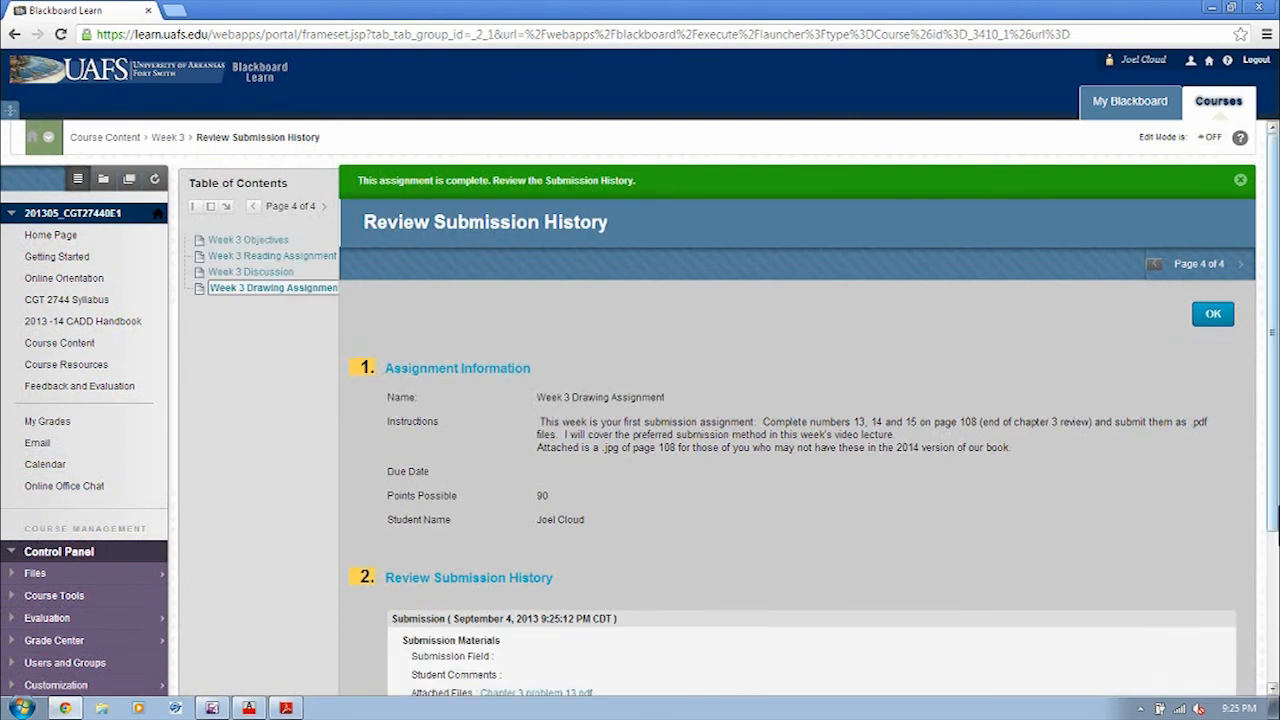
scroll(1034, 457, "down", 3)
scroll(1222, 345, "up", 3)
left_click(1213, 318)
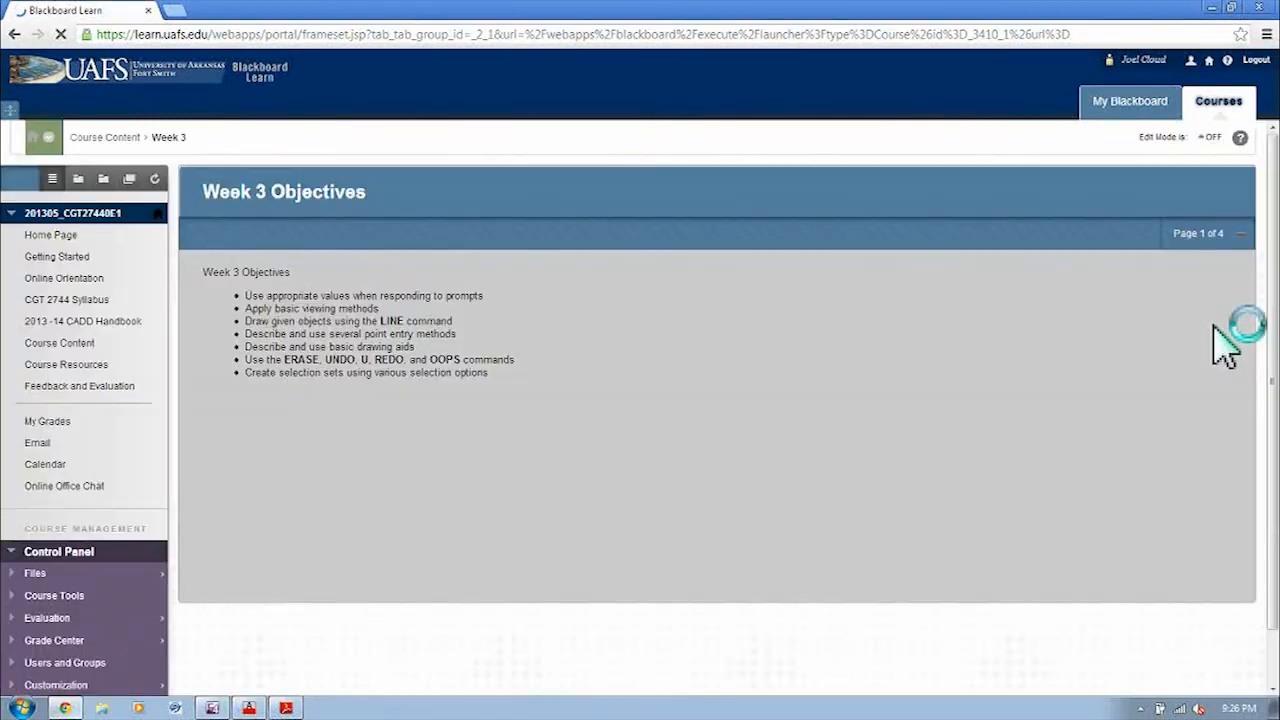